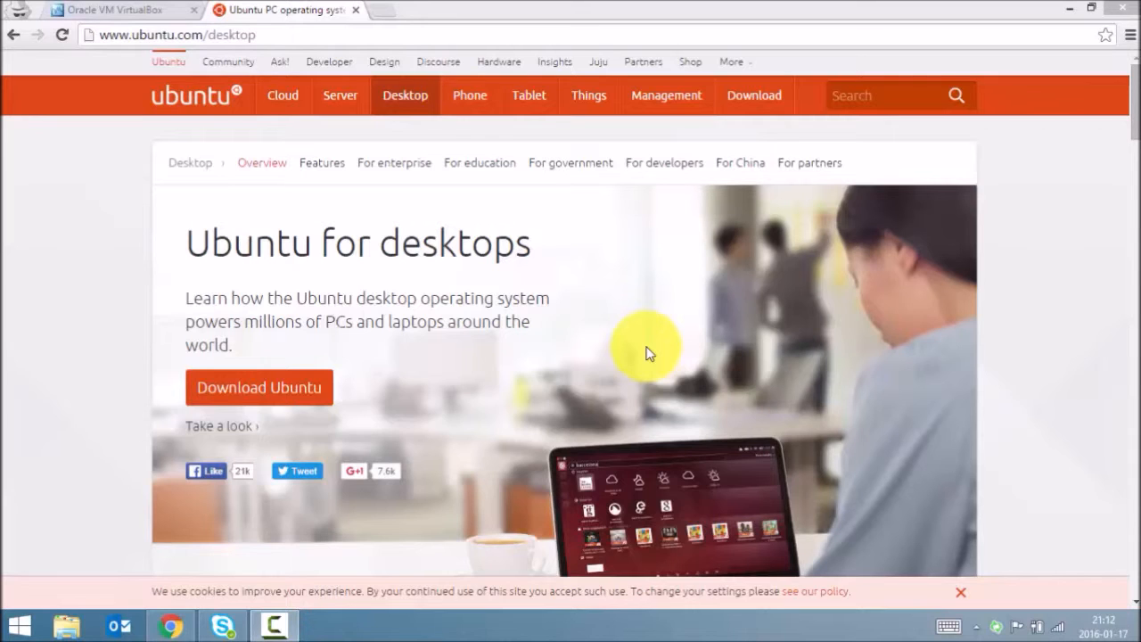
Step: View the VirtualBox home page and the Ubuntu desktop page, highlighting each site's web address
left_click(107, 12)
left_click(301, 35)
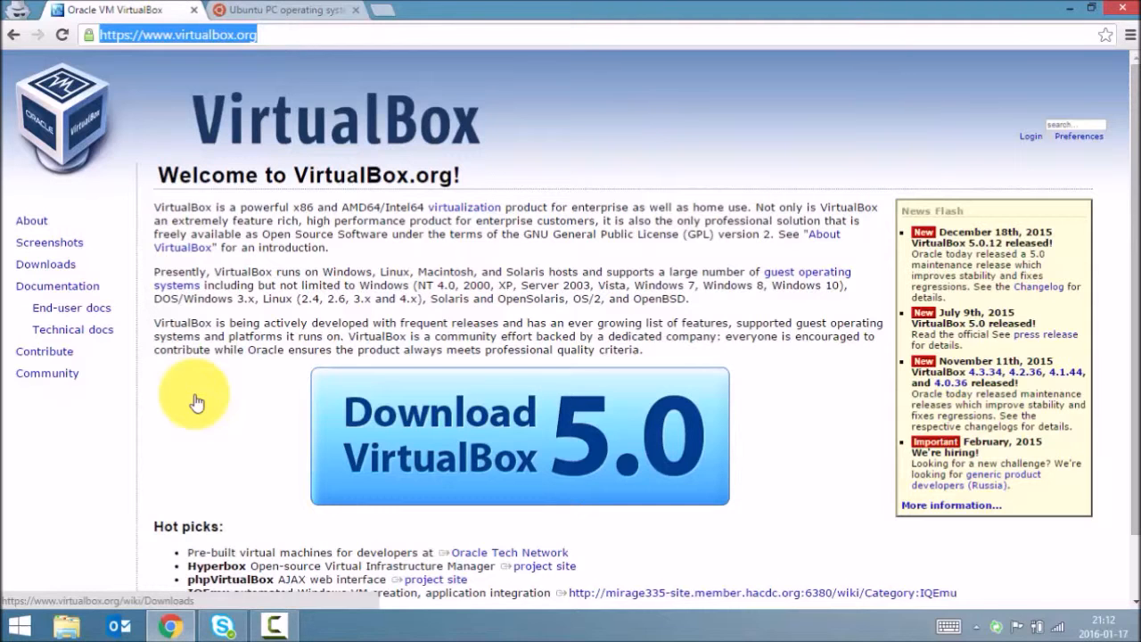
left_click(316, 11)
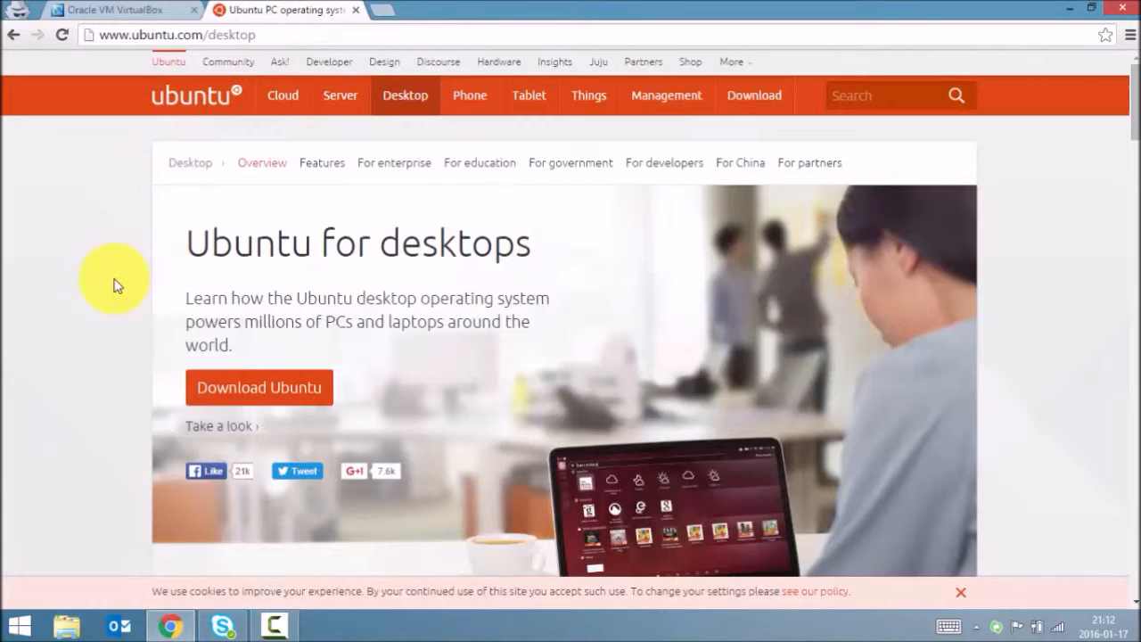
left_click_drag(81, 34, 255, 43)
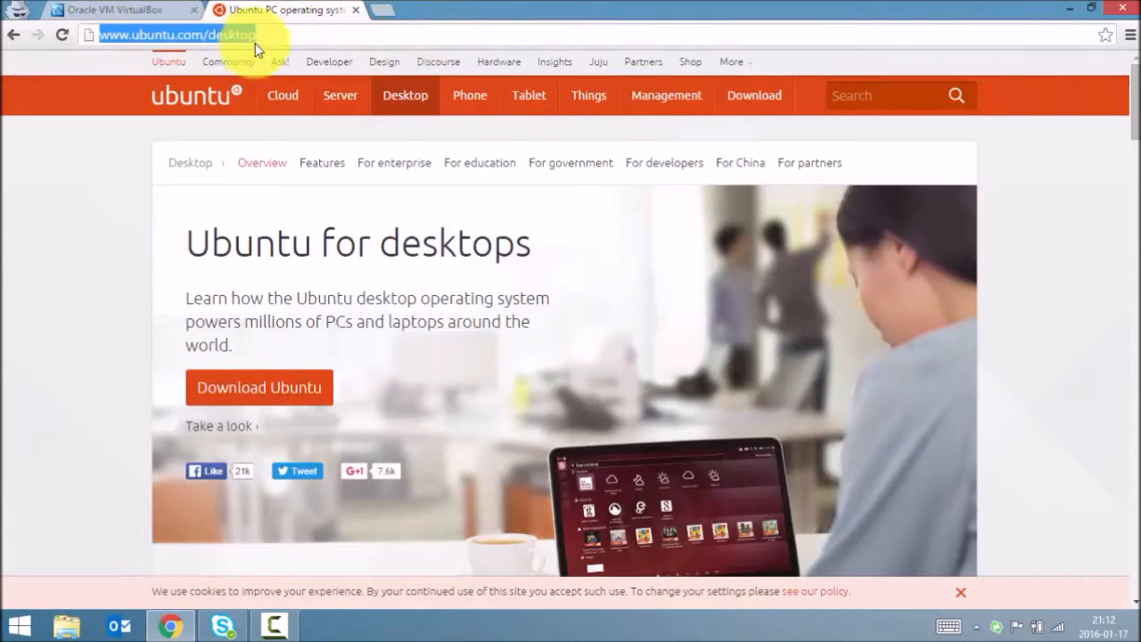
Step: Open the Ubuntu Desktop download page and look at the flavour choices for Ubuntu 14.04.3 LTS
left_click(276, 397)
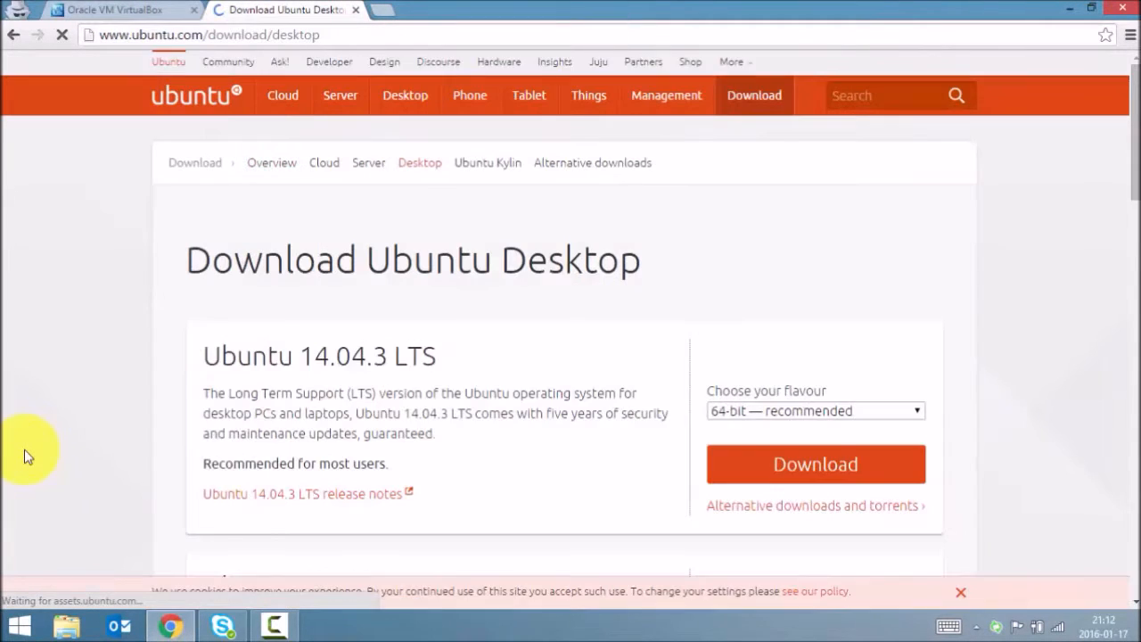
scroll(120, 420, "down", 1)
left_click(835, 335)
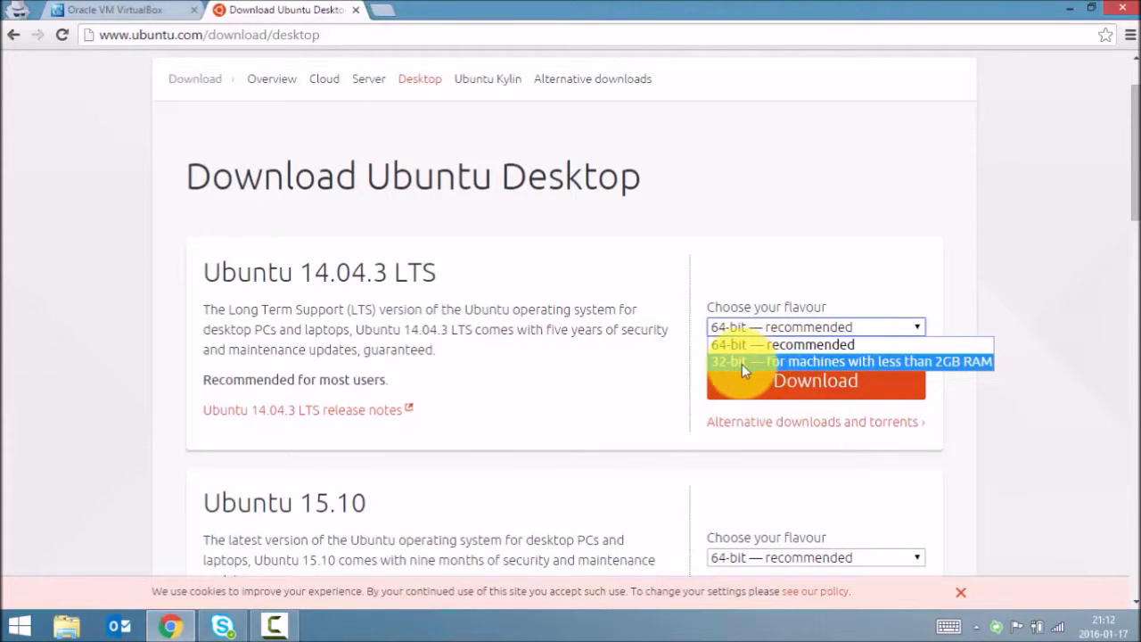
left_click(985, 344)
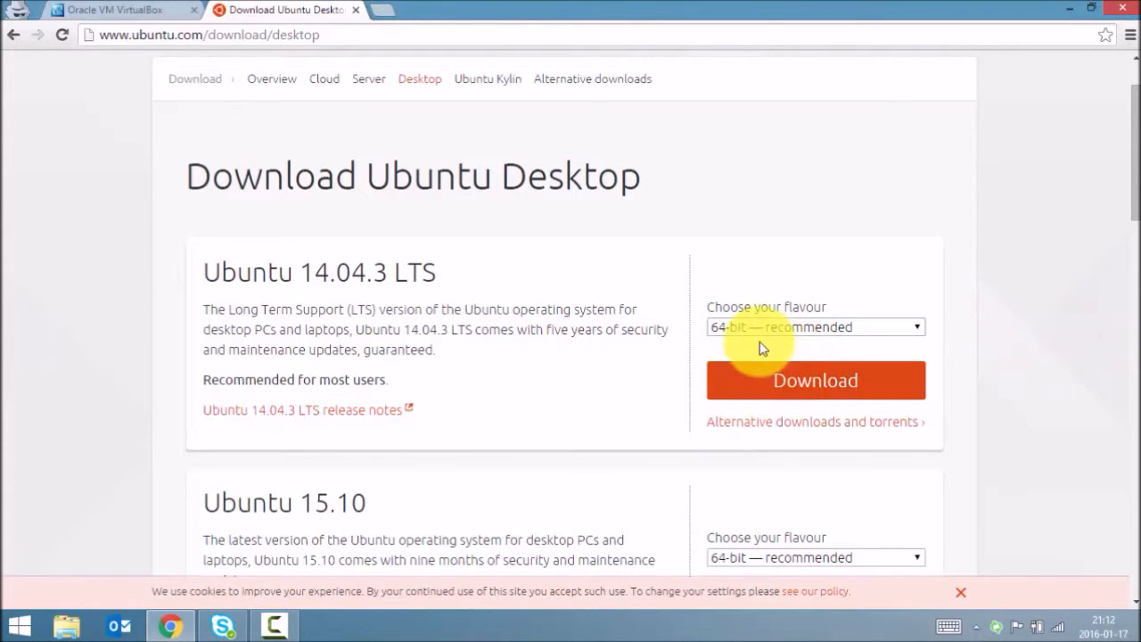
left_click(158, 8)
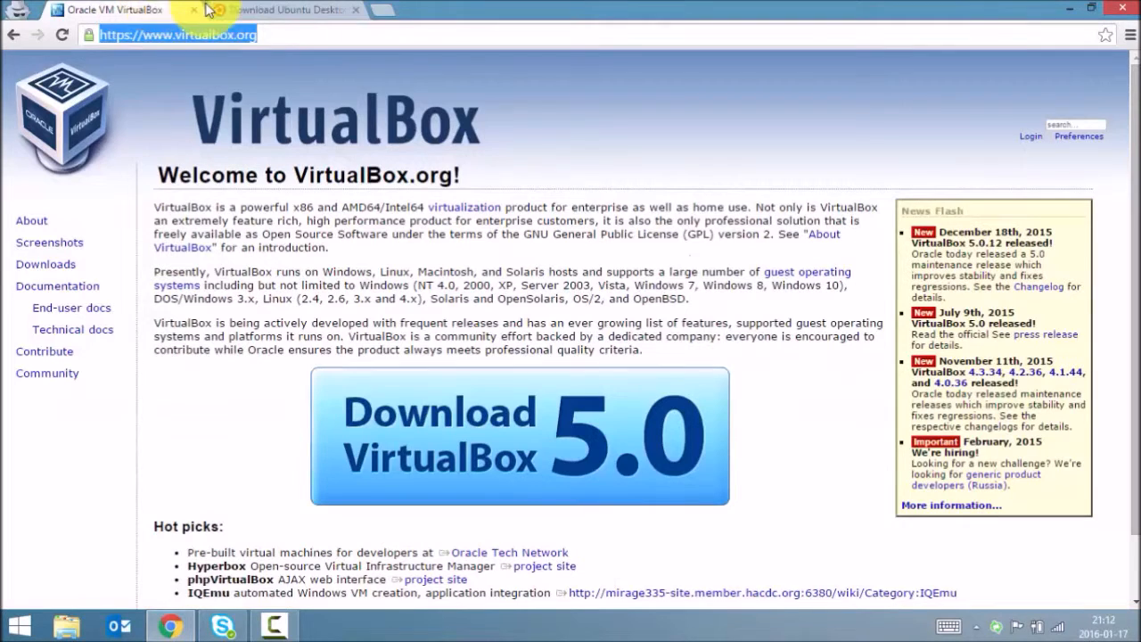
left_click(283, 8)
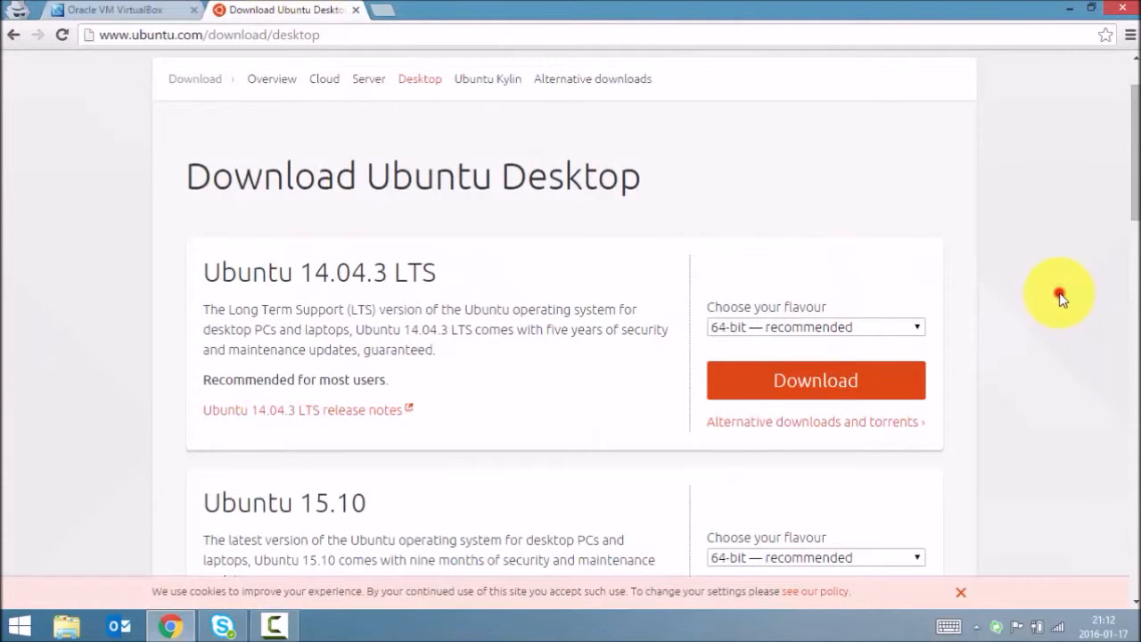
Step: Run VirtualBox-5.0.12-104815-Win.exe from the Chapter - 1 - Installation folder inside the desktop folder Ubuntu For Begineers
key("super+d")
double_click(1106, 26)
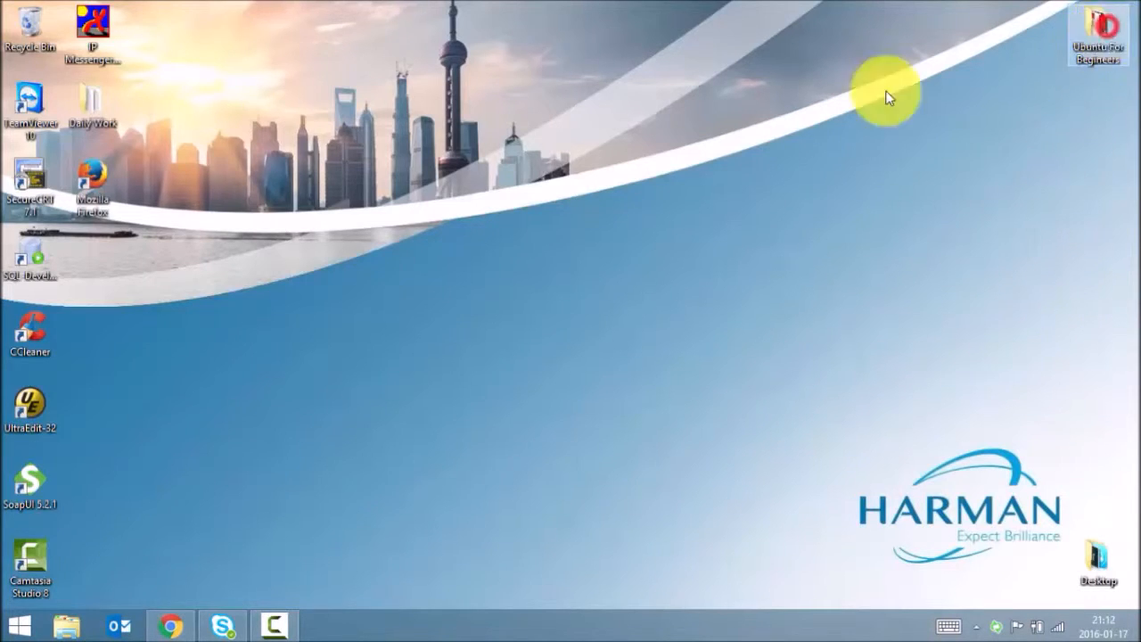
double_click(202, 144)
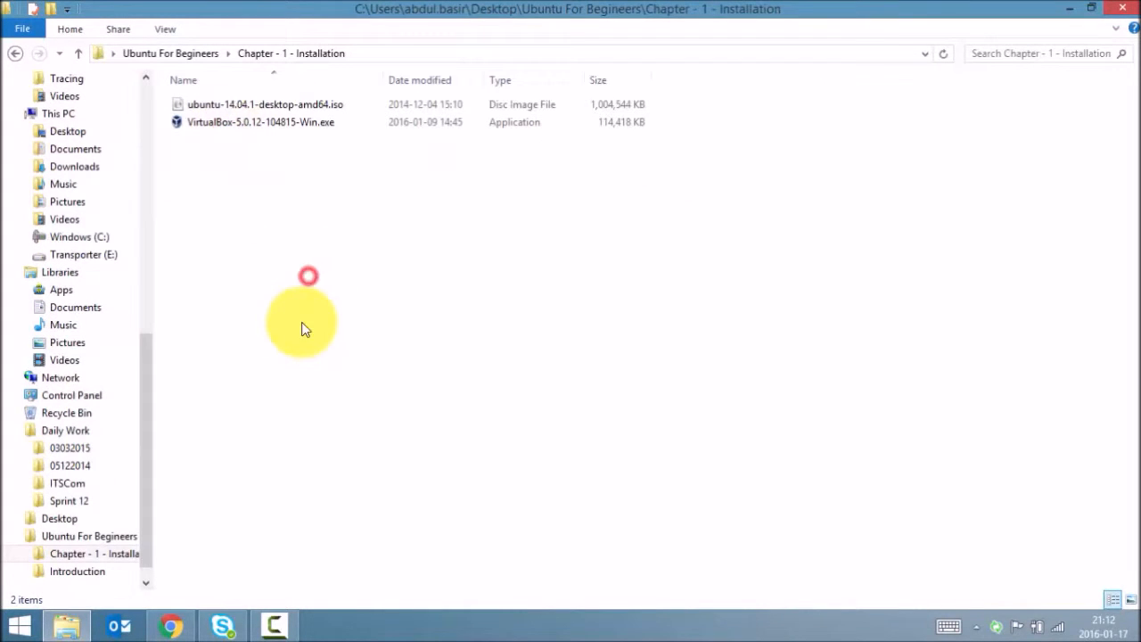
double_click(259, 122)
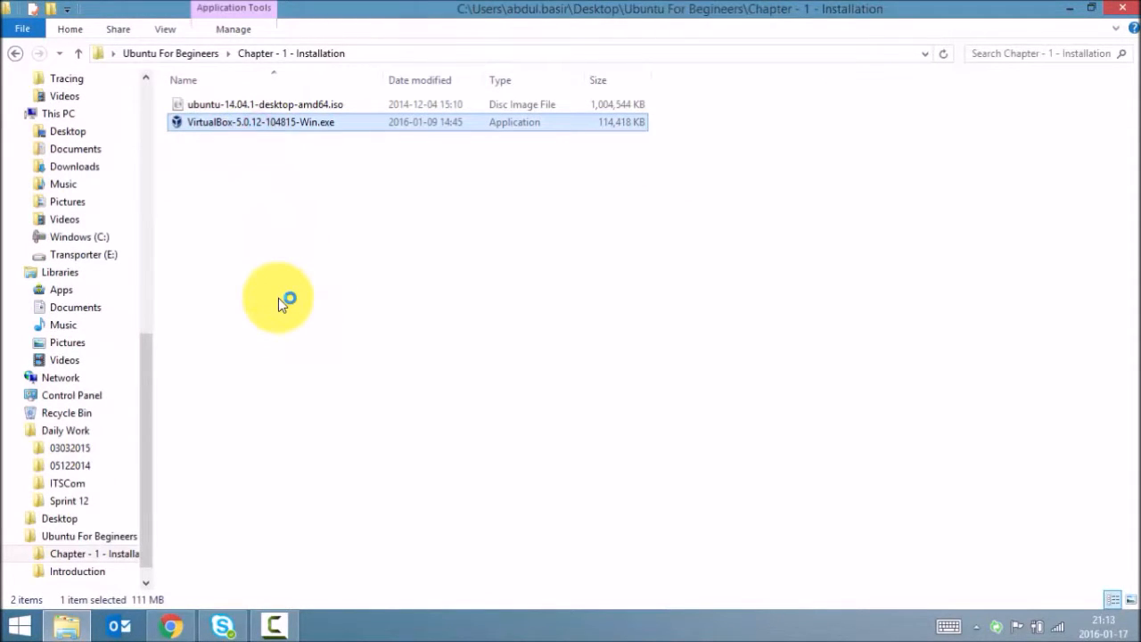
Step: Install Oracle VM VirtualBox 5.0.12 with the default features and location
left_click(654, 446)
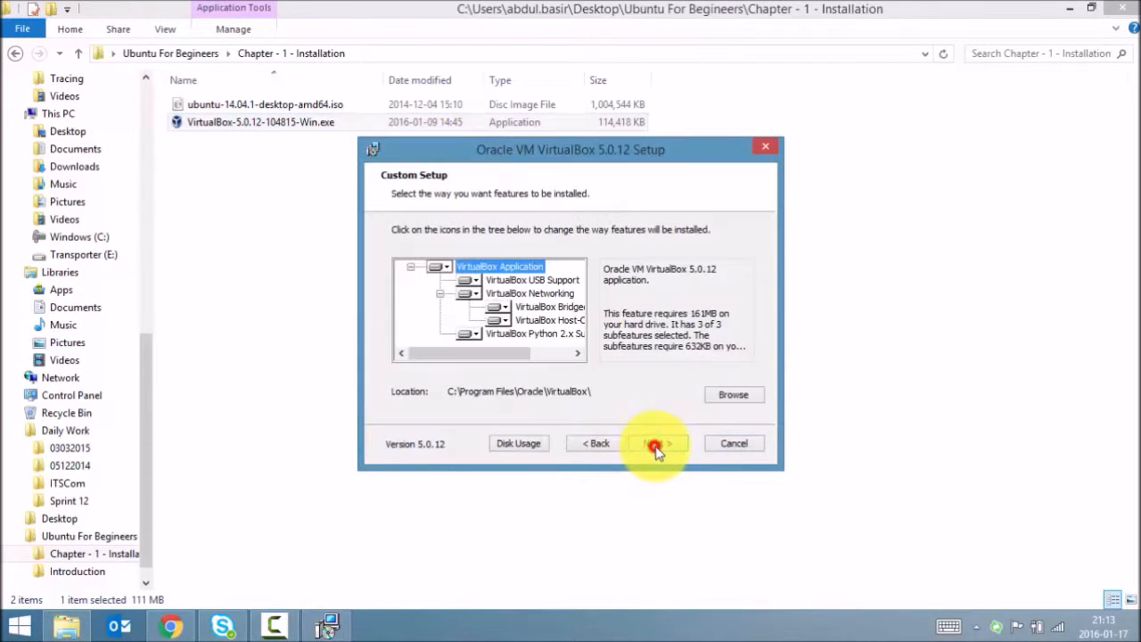
left_click(656, 446)
left_click(656, 446)
left_click(657, 446)
left_click(656, 445)
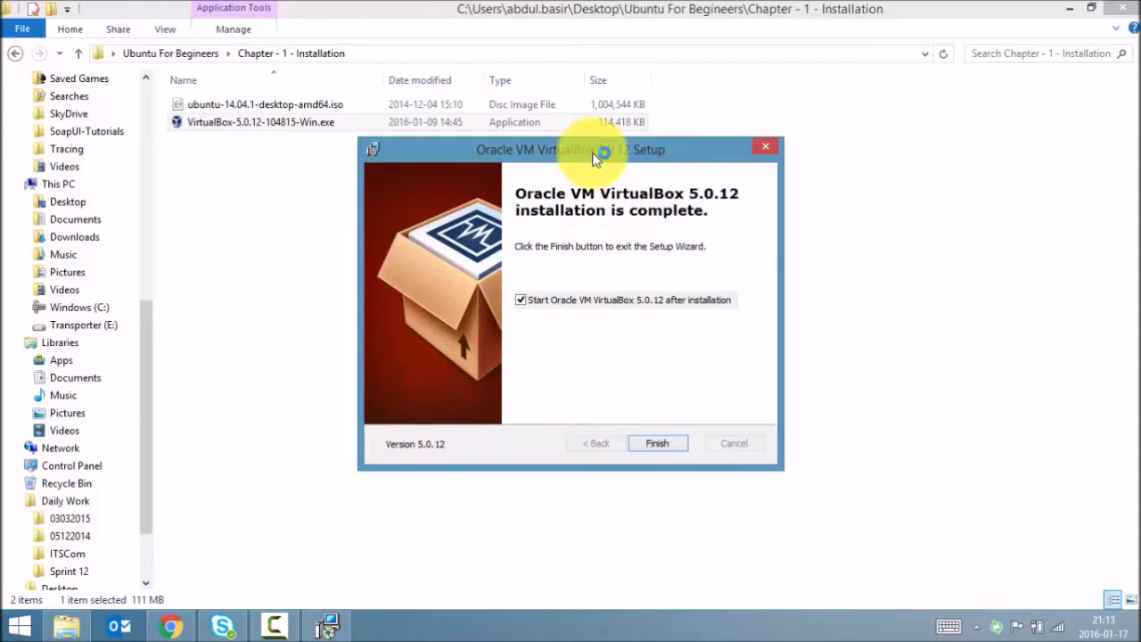
Step: Finish the VirtualBox setup with the program set to start, and bring up VirtualBox Manager maximized
left_click_drag(594, 153, 559, 158)
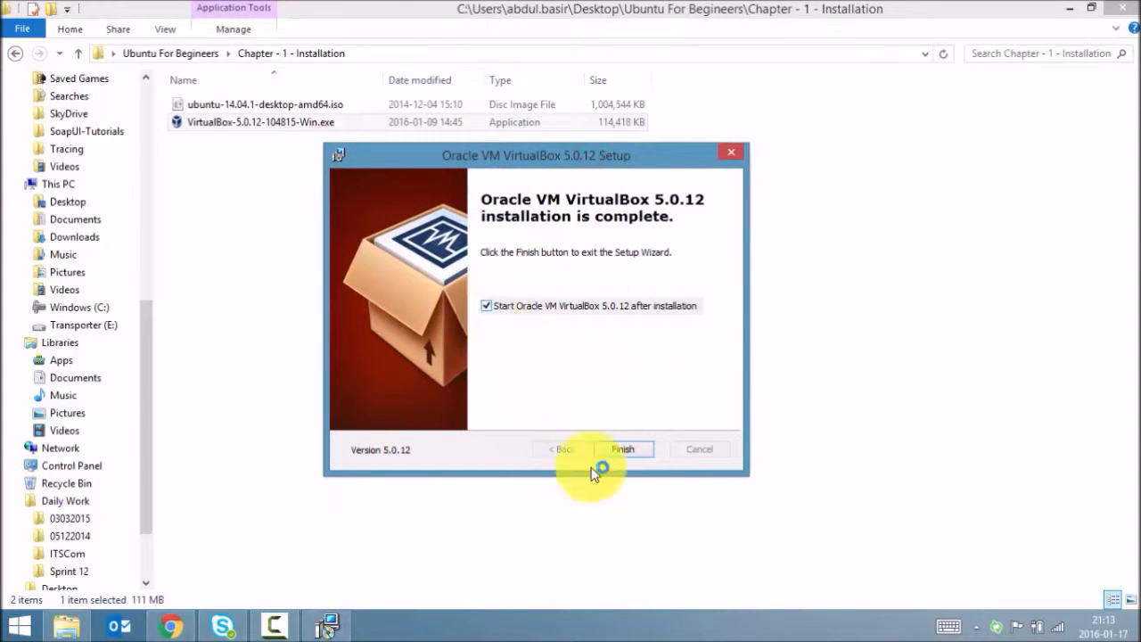
left_click(622, 451)
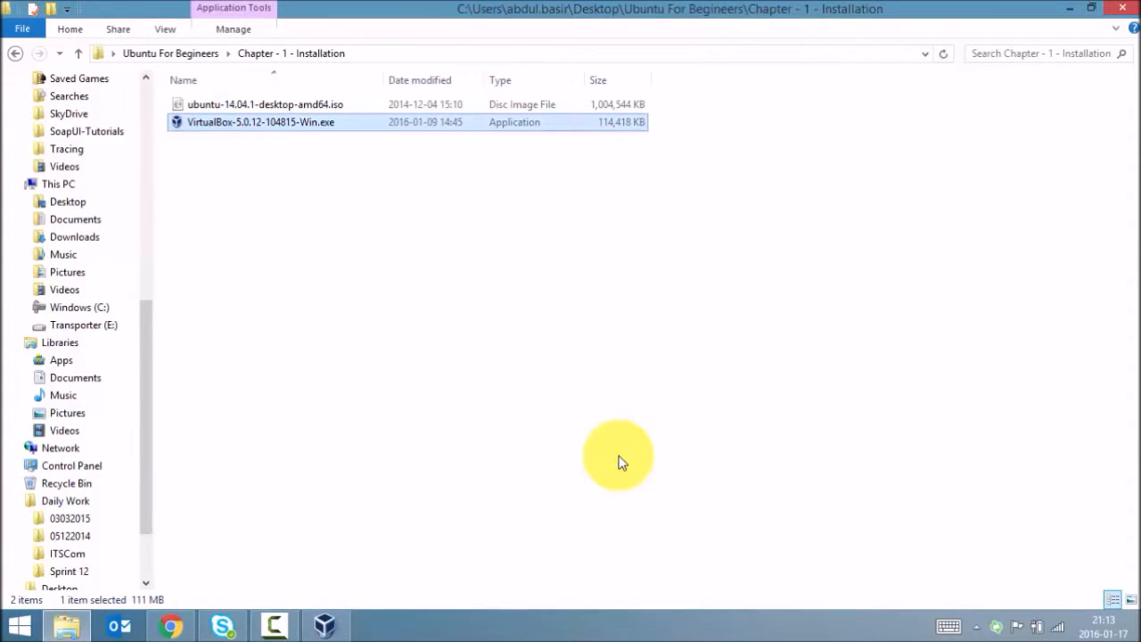
left_click(331, 633)
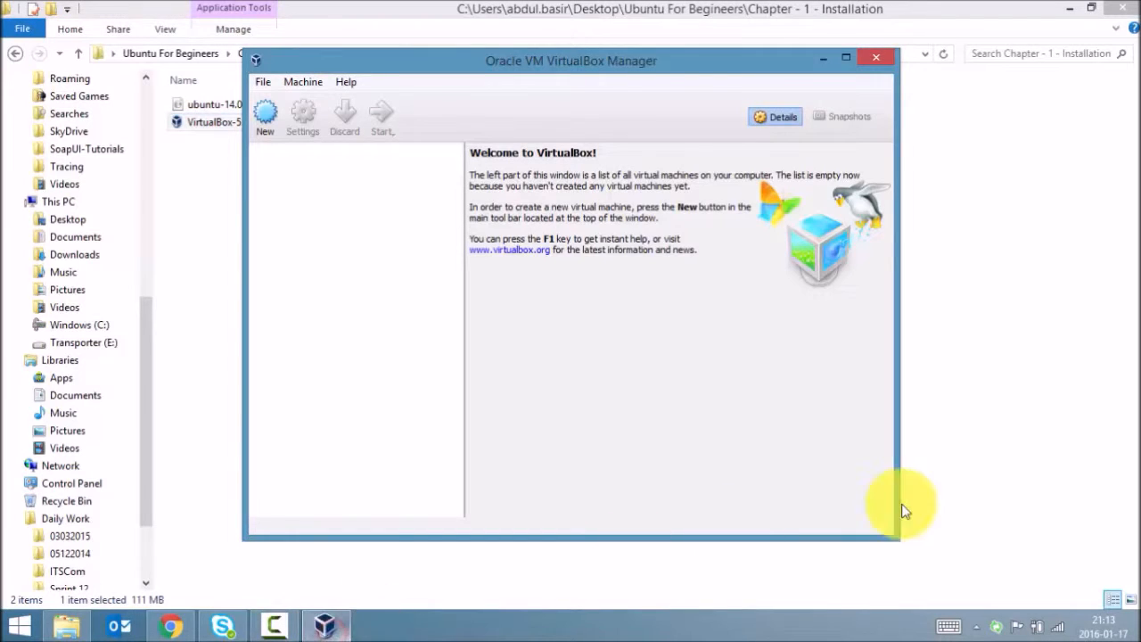
left_click(847, 60)
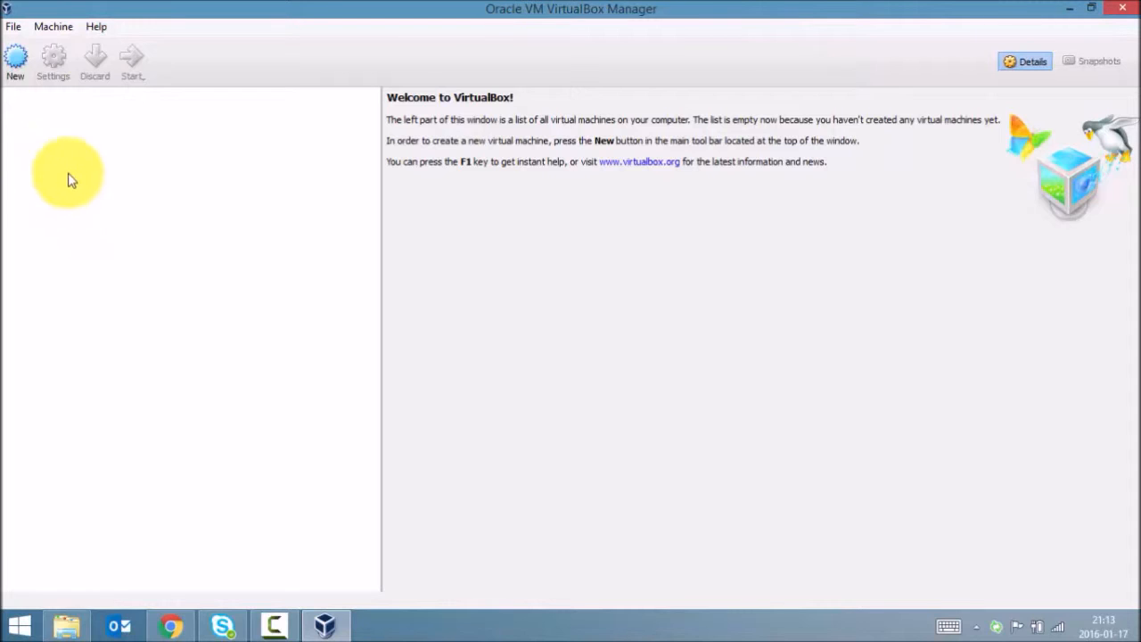
Step: Start a new virtual machine in expert mode and name it Ubuntu
left_click(18, 64)
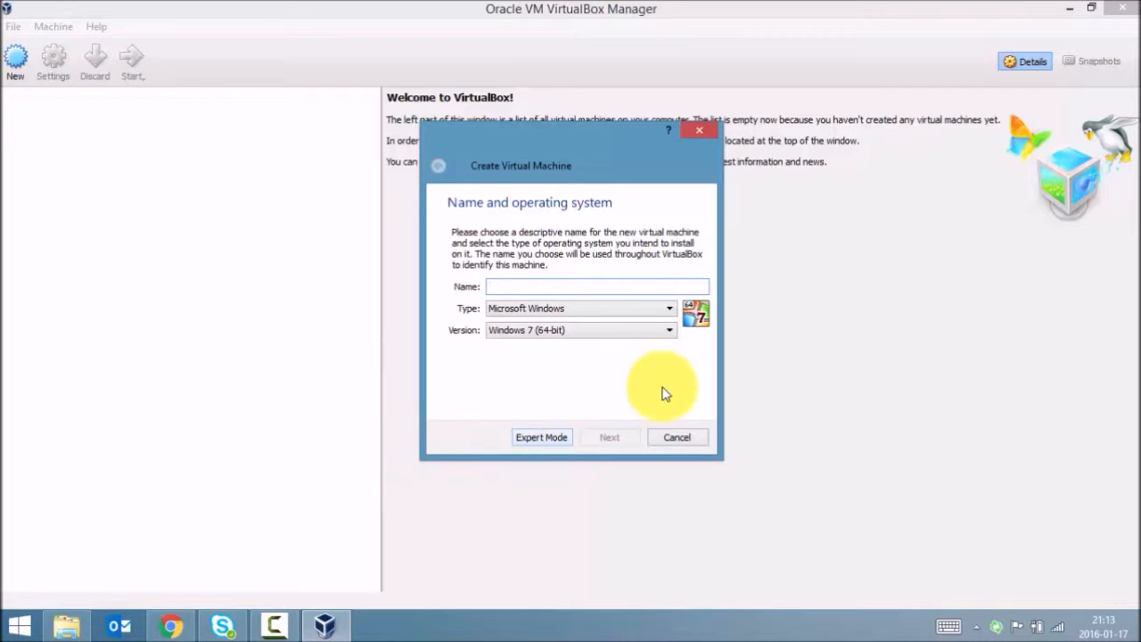
left_click(534, 440)
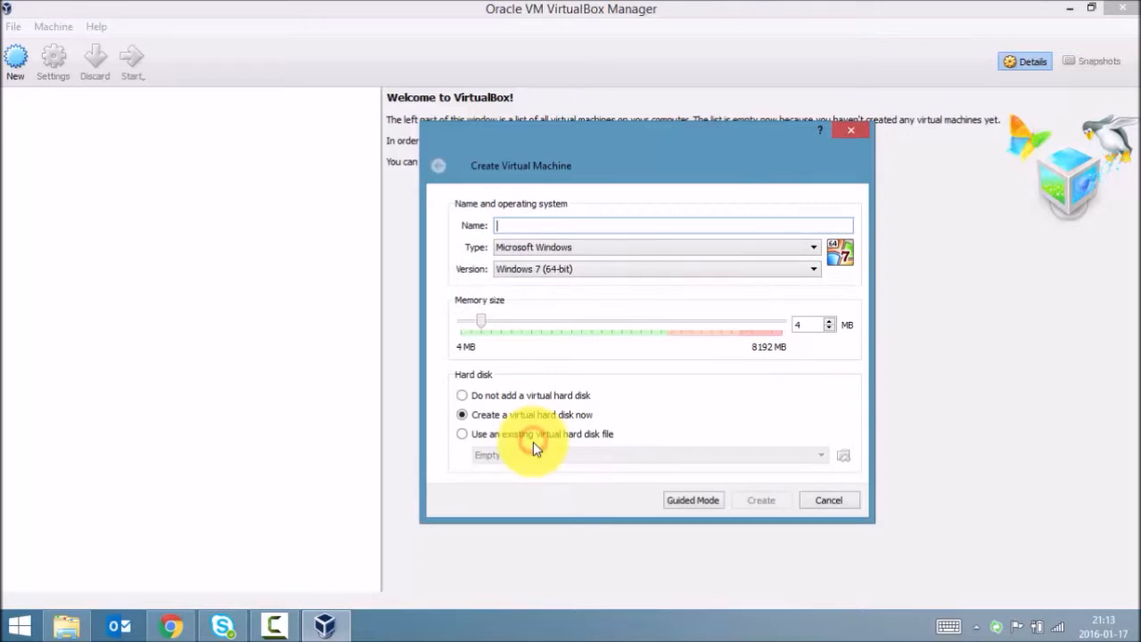
left_click(535, 226)
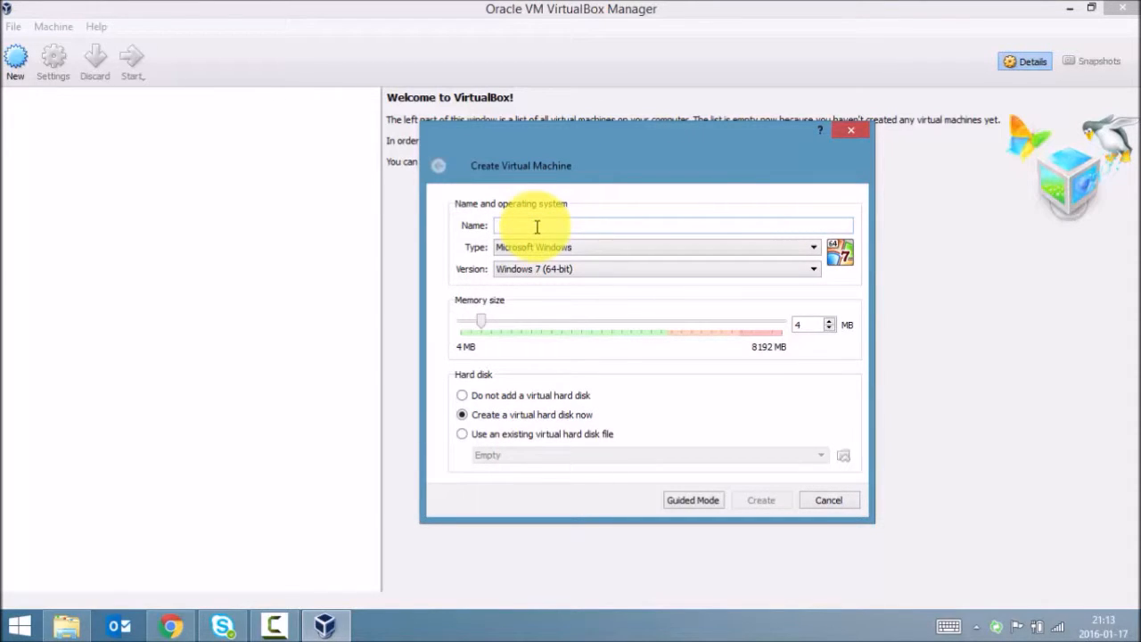
type("U")
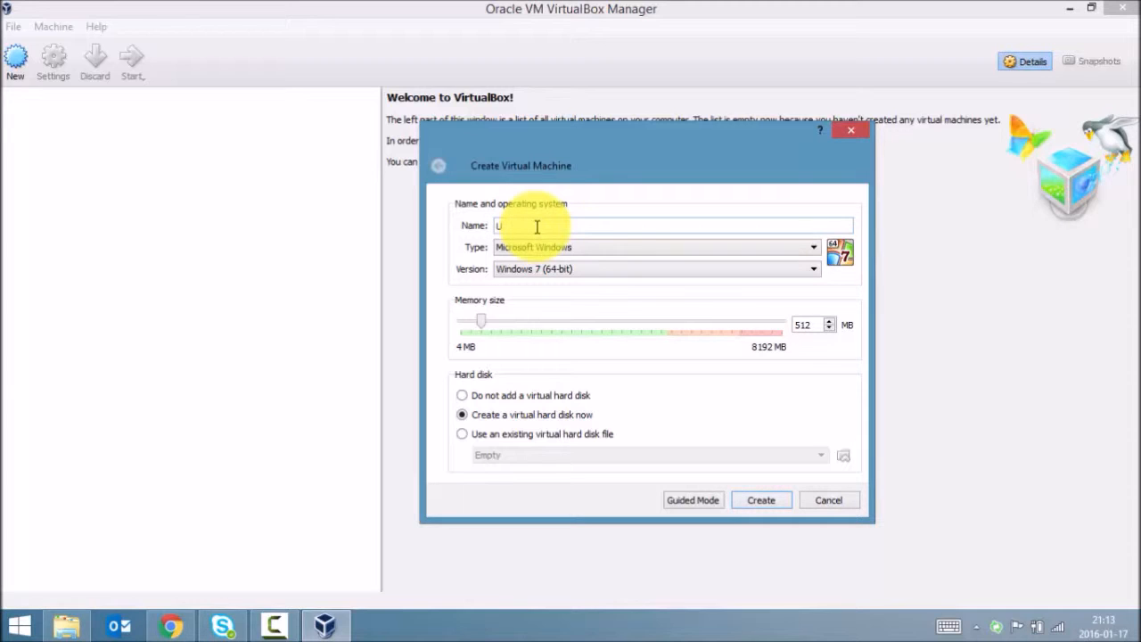
type("buntu")
Step: Review the new virtual machine's name, operating system type and version
left_click_drag(536, 226, 501, 226)
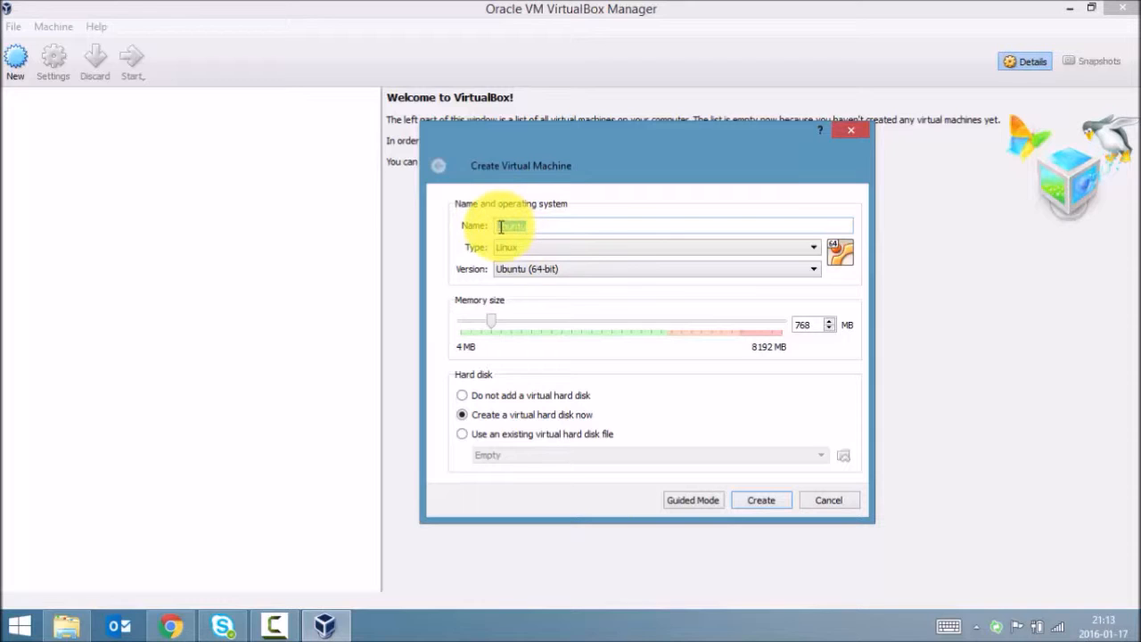
left_click(555, 226)
double_click(556, 227)
left_click(557, 227)
double_click(558, 228)
left_click(562, 250)
left_click(562, 251)
left_click(562, 269)
left_click(563, 269)
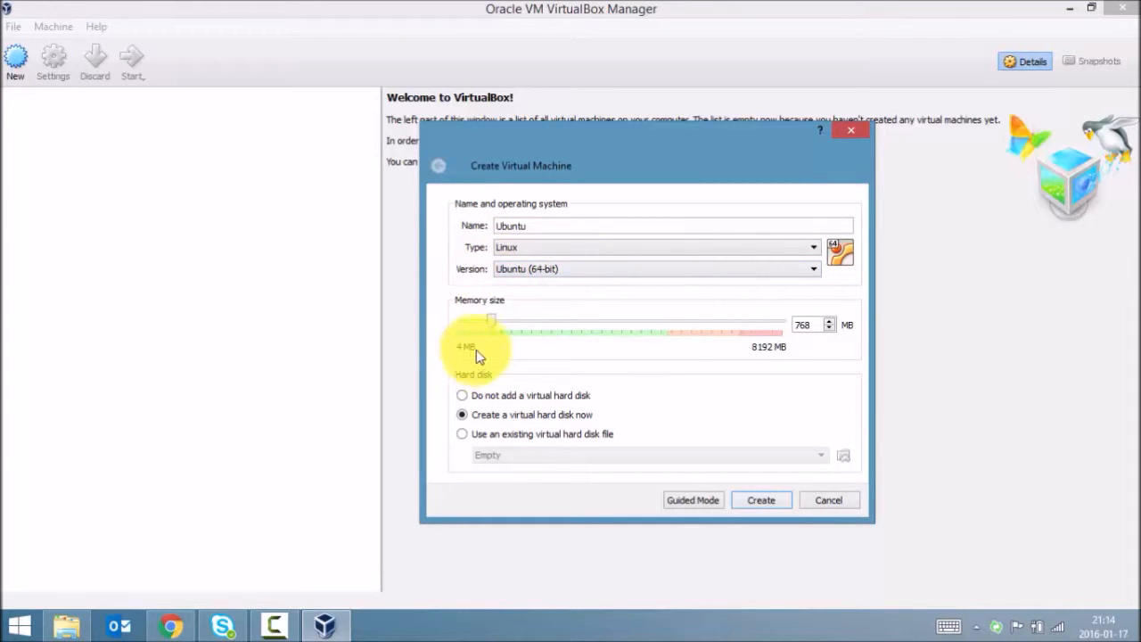
Step: Set the virtual machine's memory size to 1024 MB and proceed to creating its virtual hard disk
left_click_drag(495, 321, 502, 323)
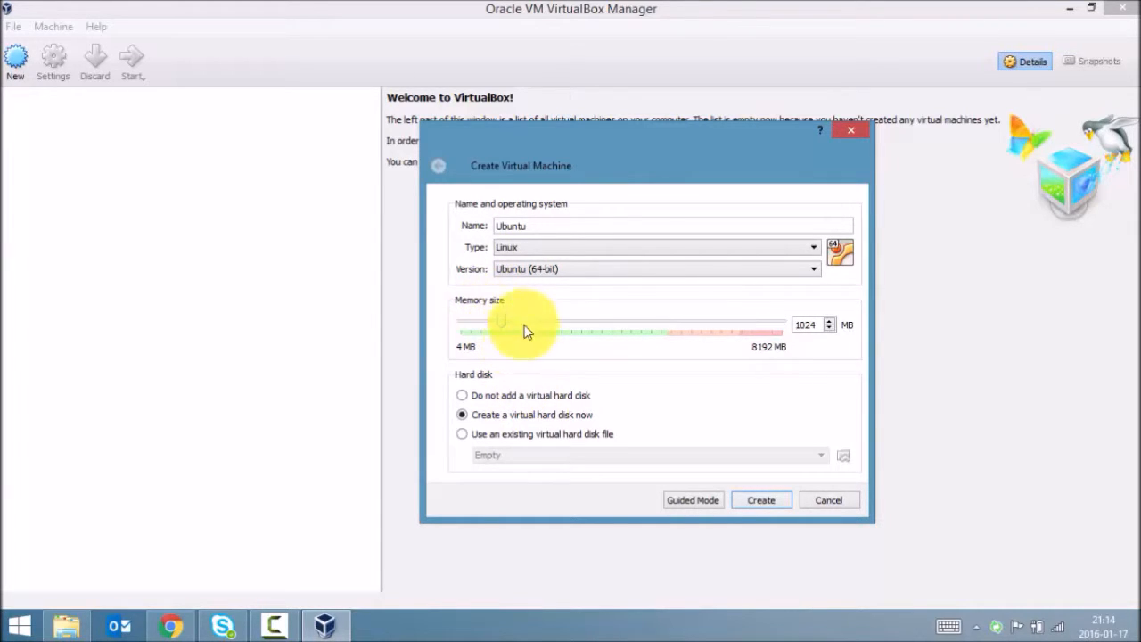
double_click(808, 324)
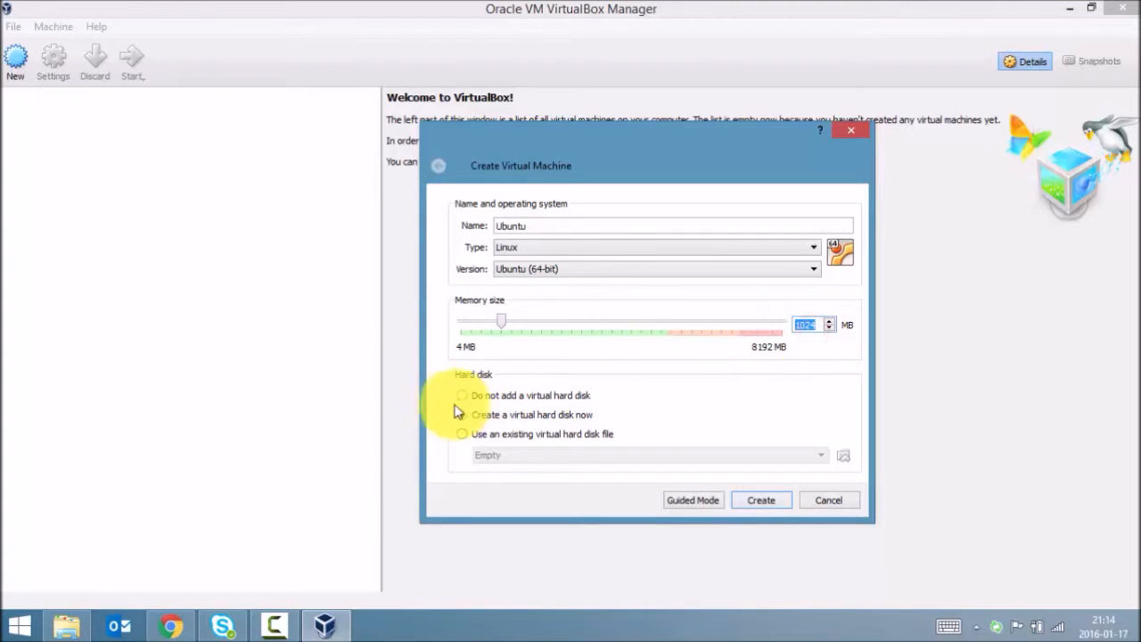
left_click(775, 501)
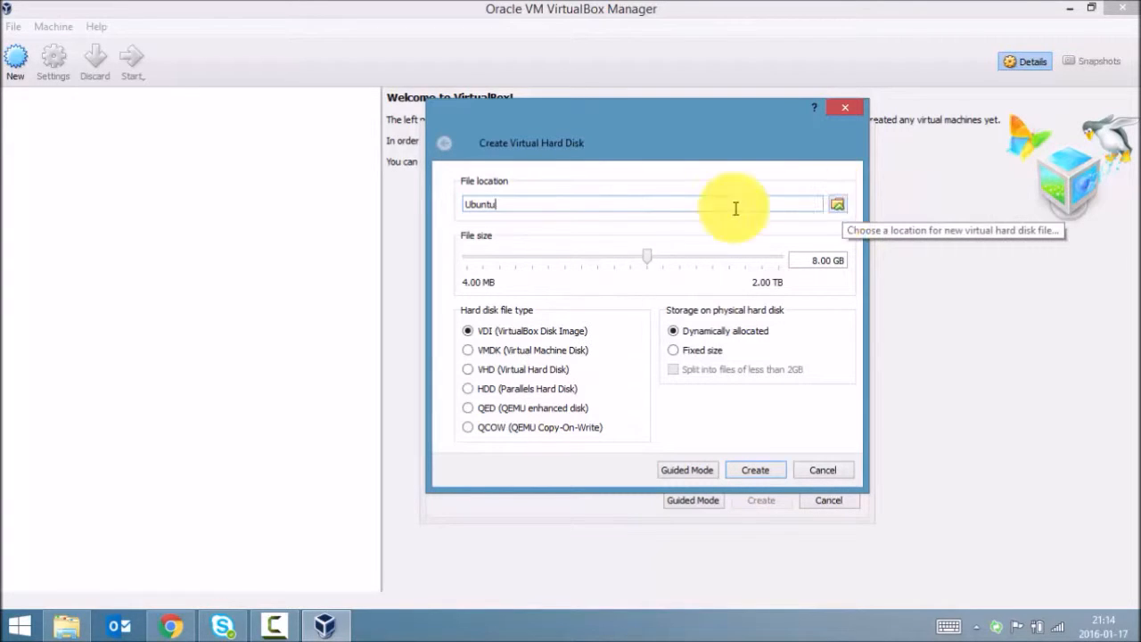
Step: Check the file name and the folder path where the new virtual hard disk is stored
double_click(564, 205)
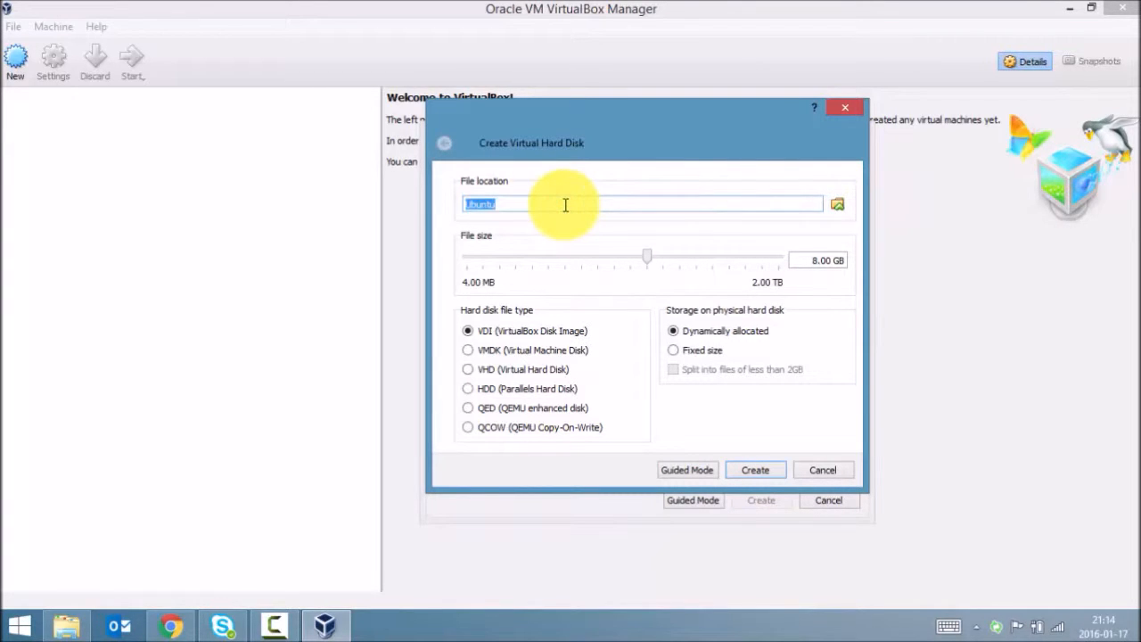
left_click(837, 205)
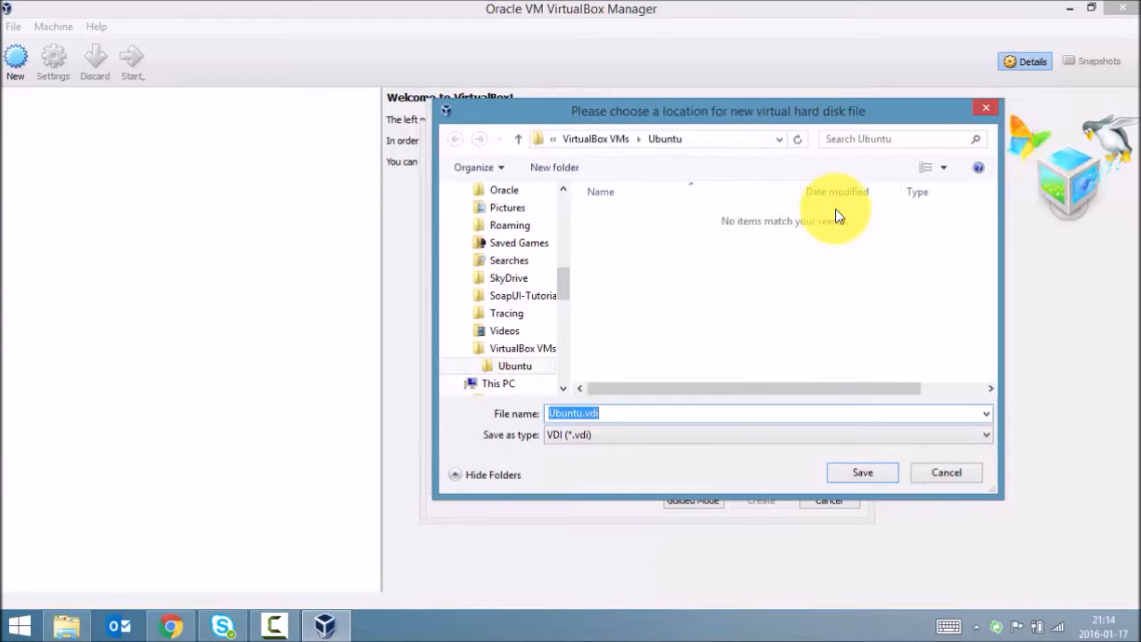
left_click(713, 139)
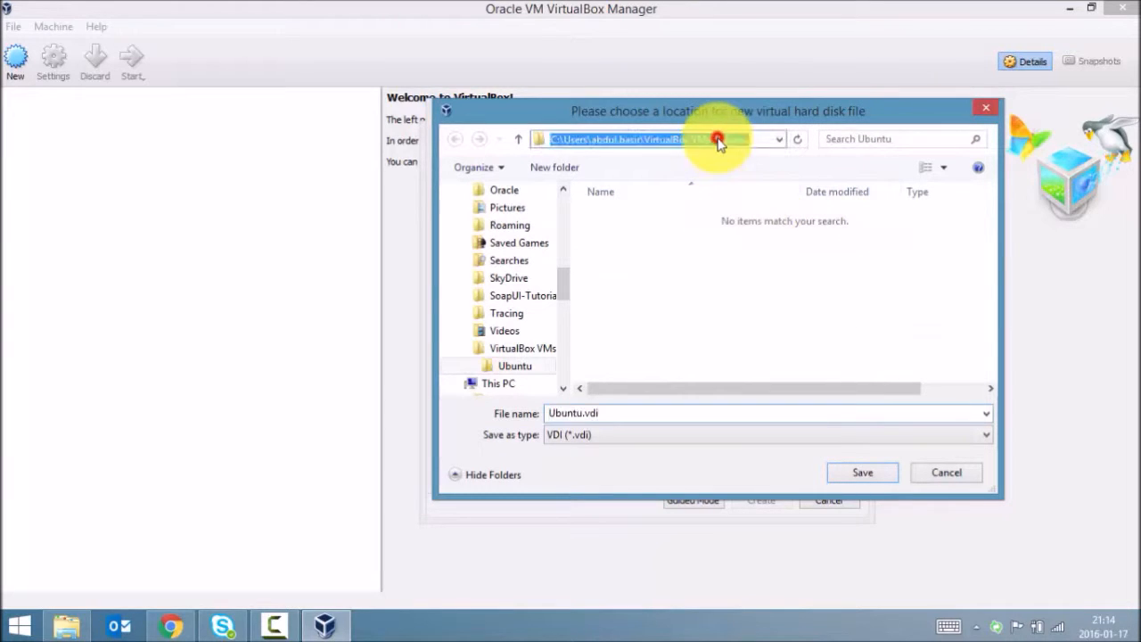
left_click(947, 473)
double_click(540, 200)
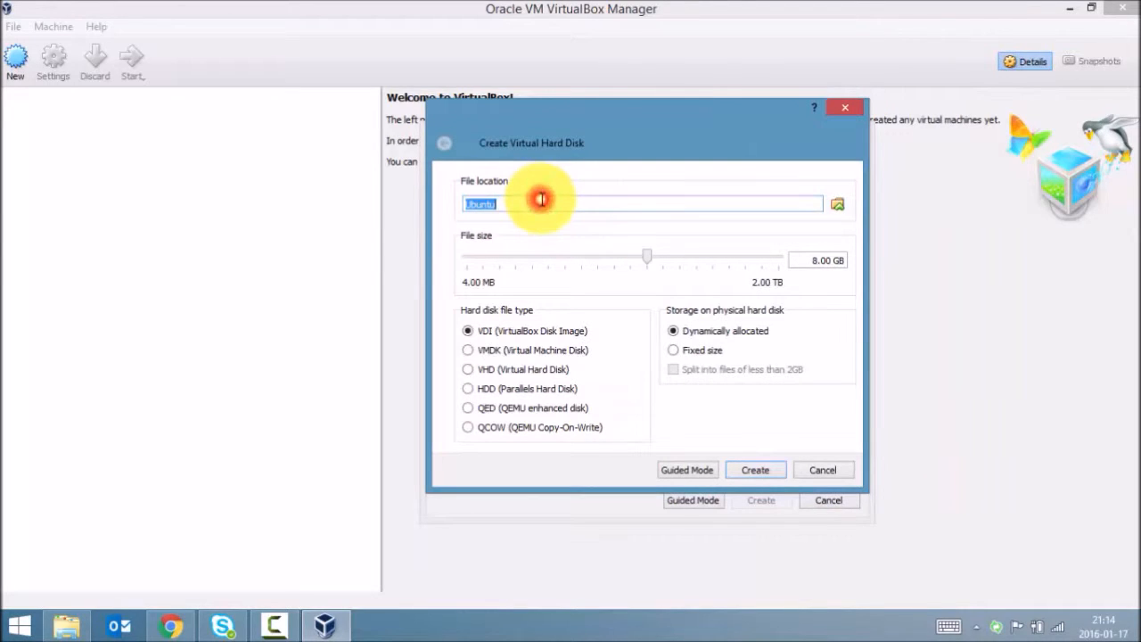
left_click(541, 200)
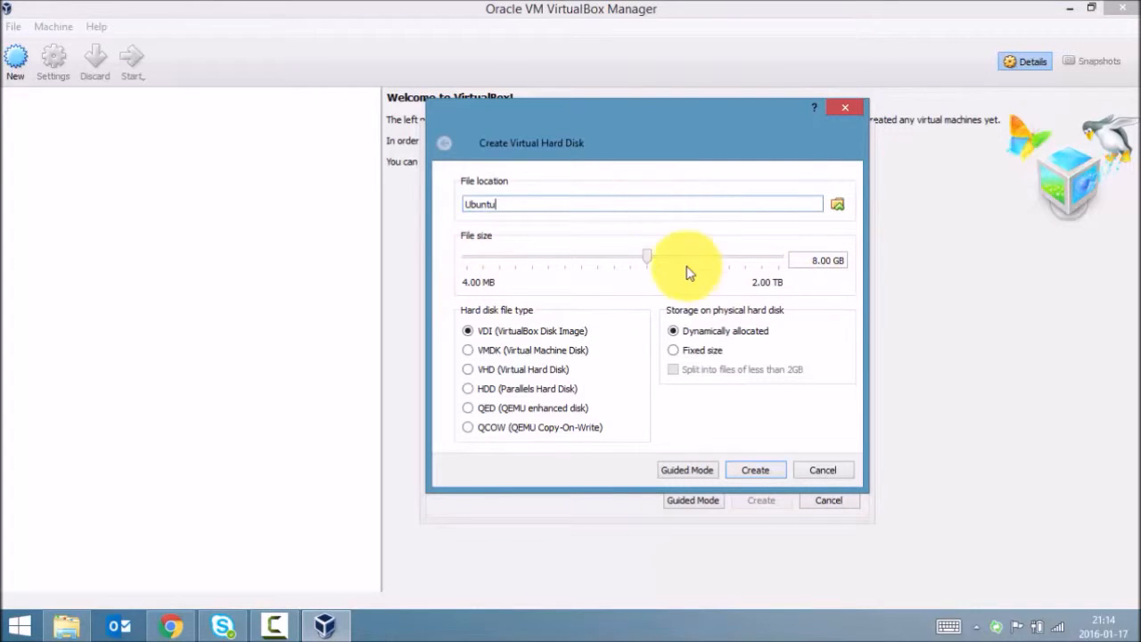
Step: Set the virtual hard disk's file size to 8GB and create it as a dynamically allocated VDI
left_click_drag(648, 255, 658, 259)
left_click(654, 258)
double_click(811, 257)
type("8")
left_click(815, 289)
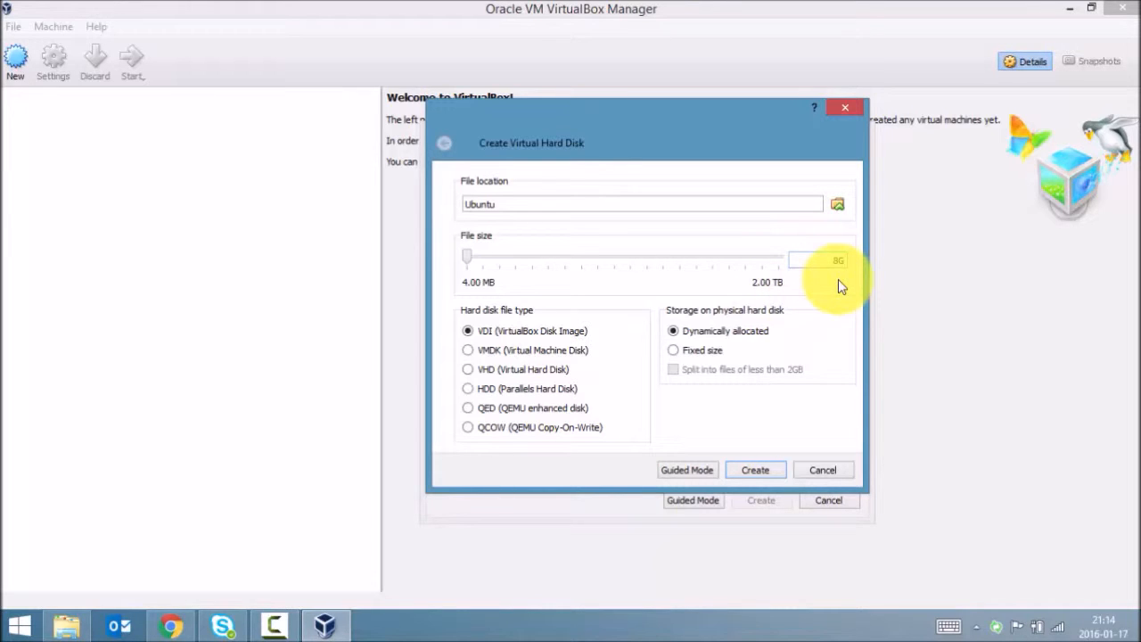
left_click(837, 284)
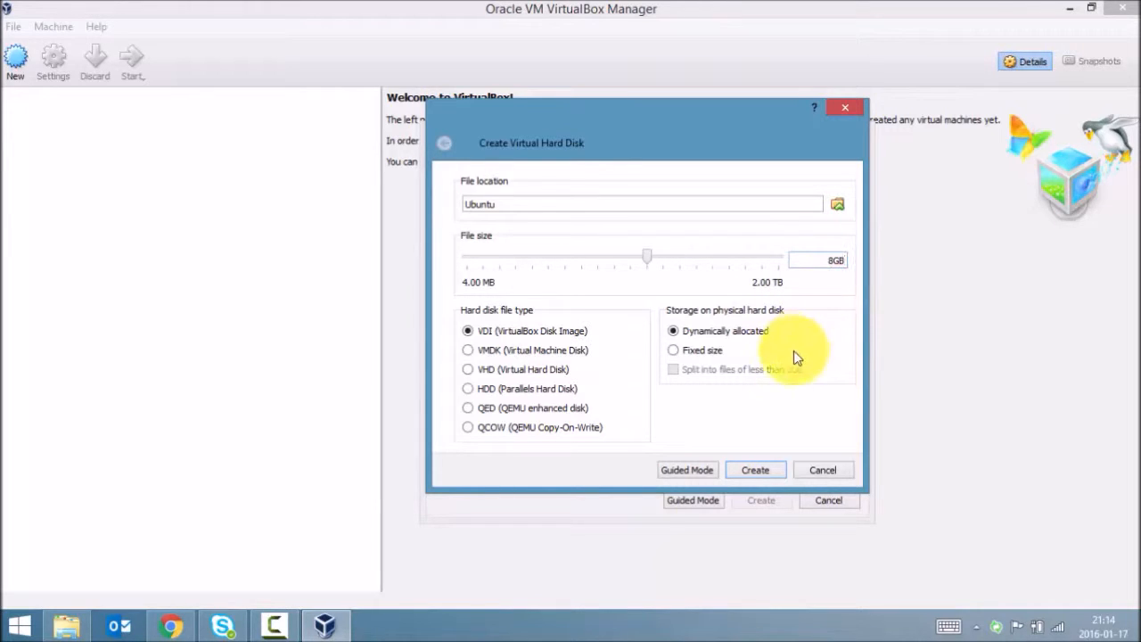
left_click(776, 470)
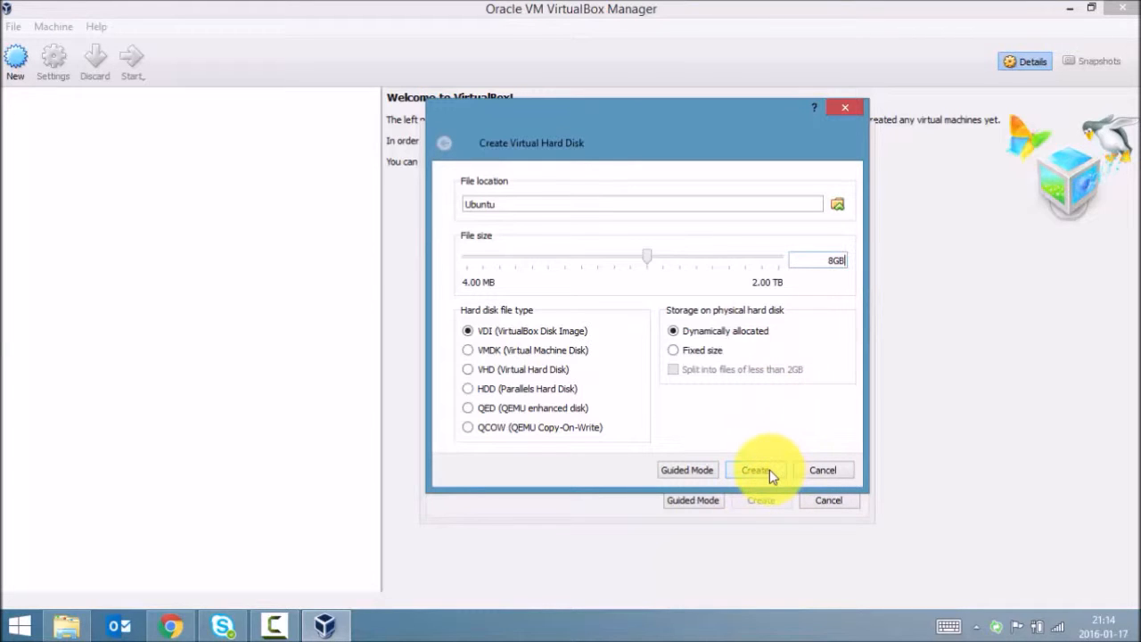
left_click(770, 469)
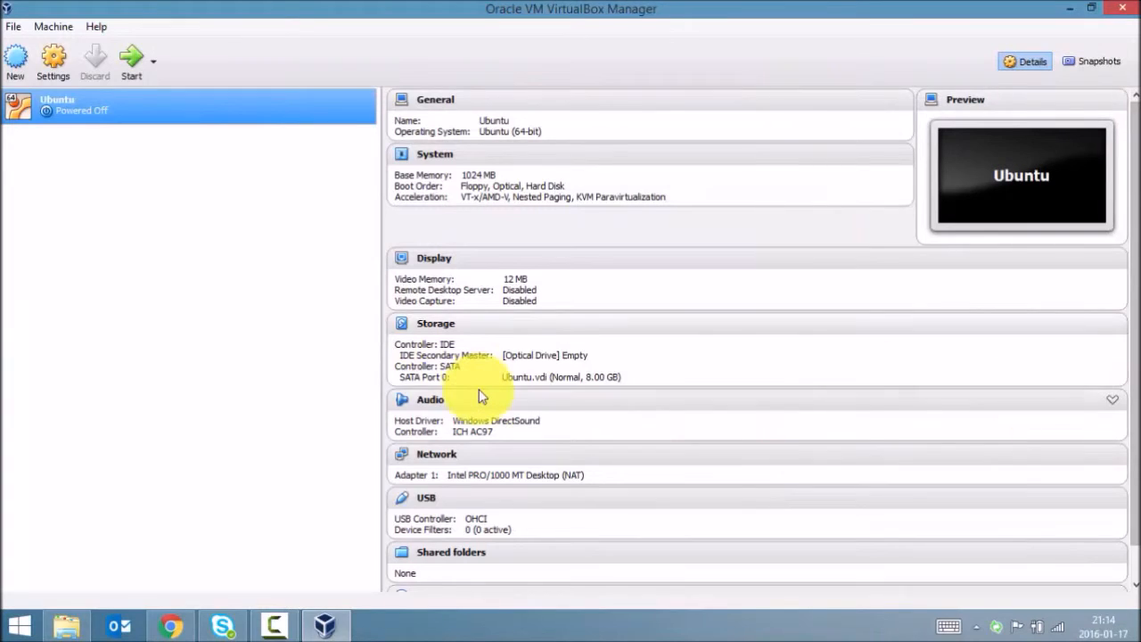
Step: Open the Ubuntu machine's storage settings and start choosing a virtual optical disk file for the empty IDE drive
scroll(479, 388, "down", 1)
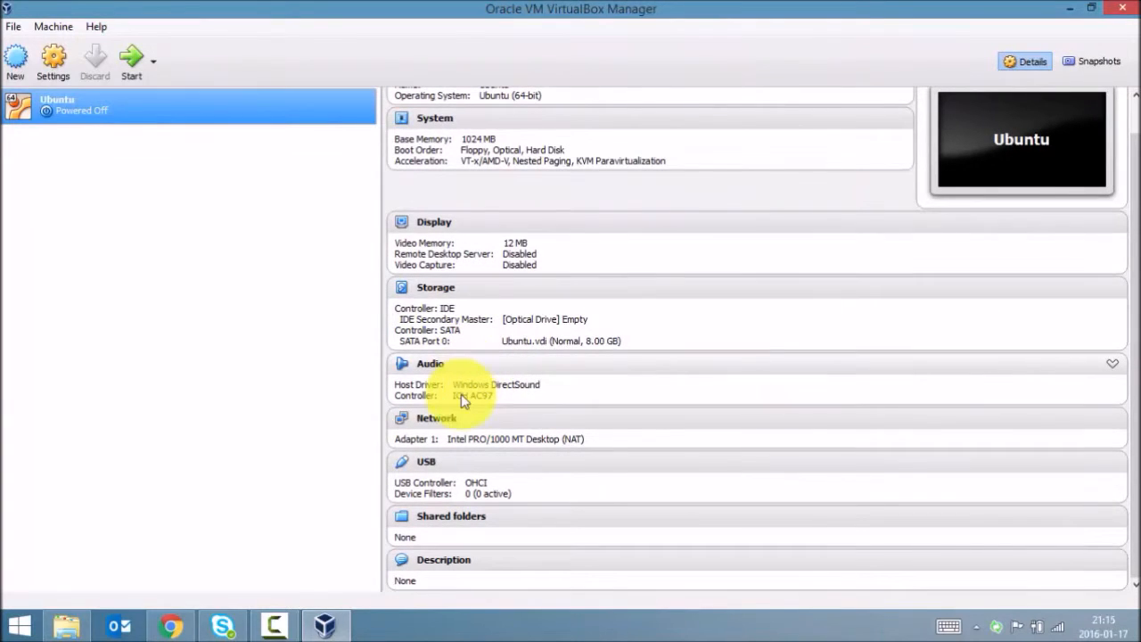
left_click(429, 291)
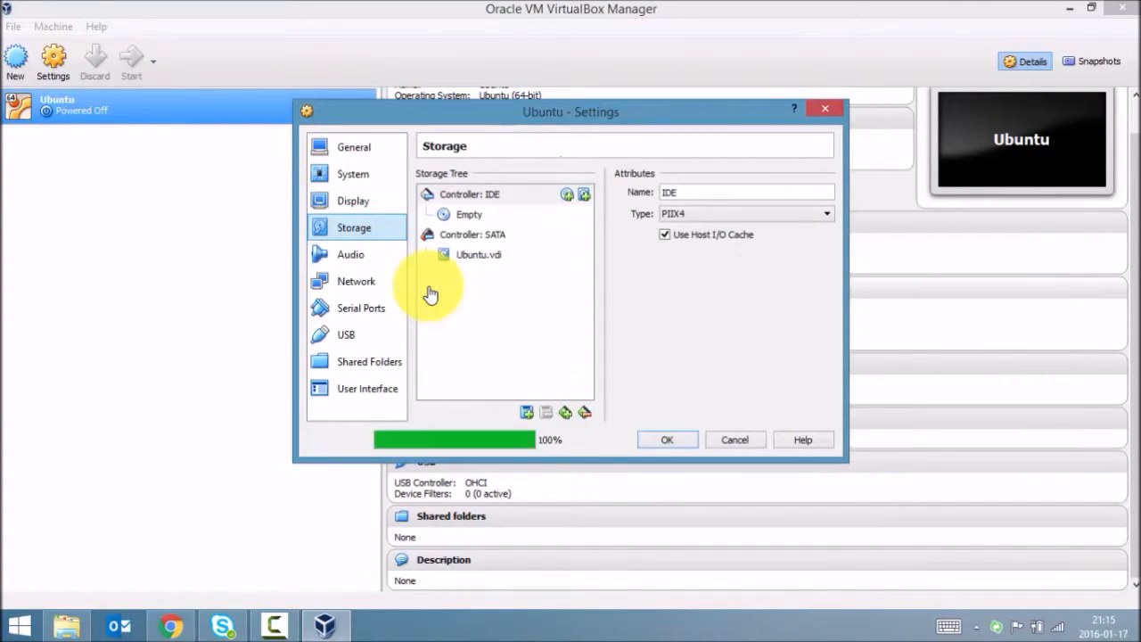
left_click(468, 219)
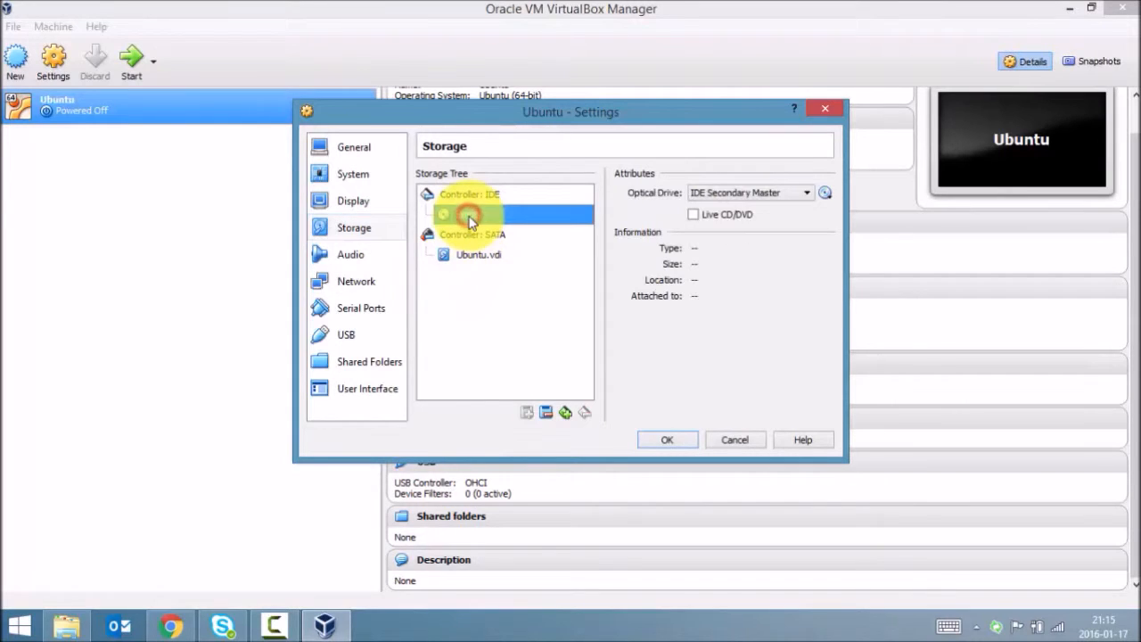
left_click(828, 196)
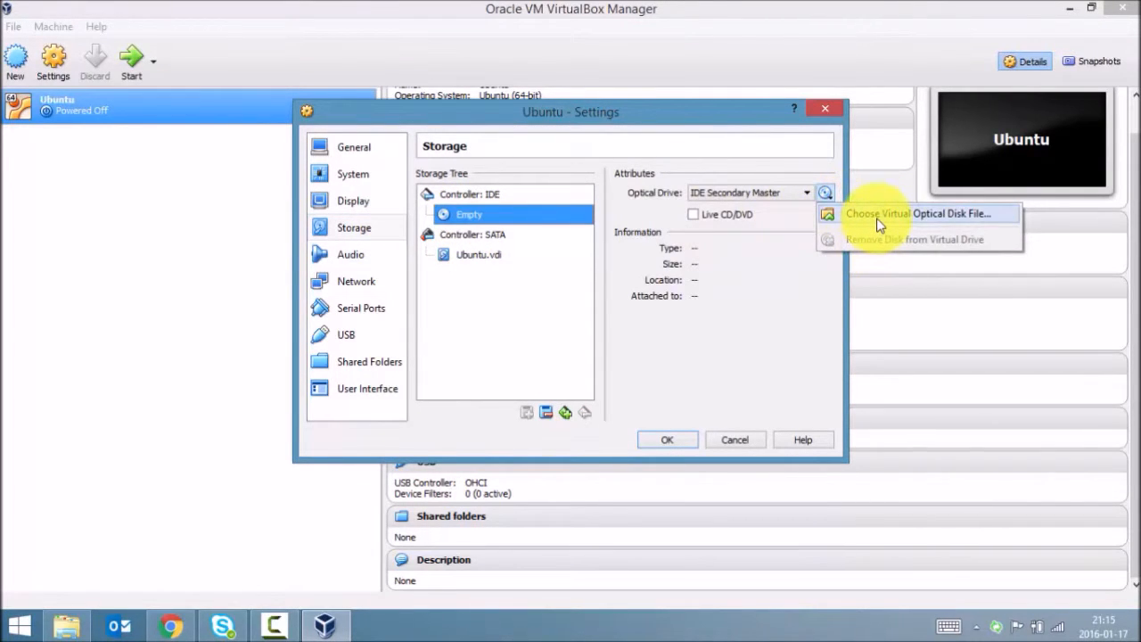
left_click(879, 218)
Step: Load ubuntu-14.04.1-desktop-amd64.iso from the desktop's Ubuntu For Begineers folder, Chapter - 1 - Installation, and save the storage settings
left_click_drag(436, 329, 459, 224)
left_click(380, 244)
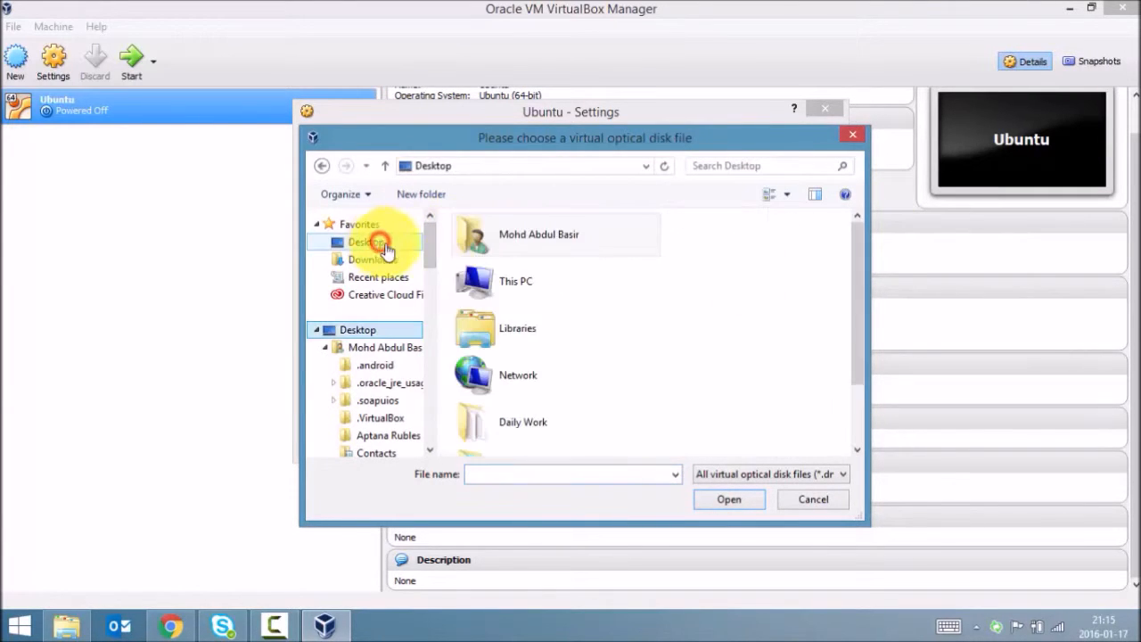
left_click_drag(864, 279, 857, 379)
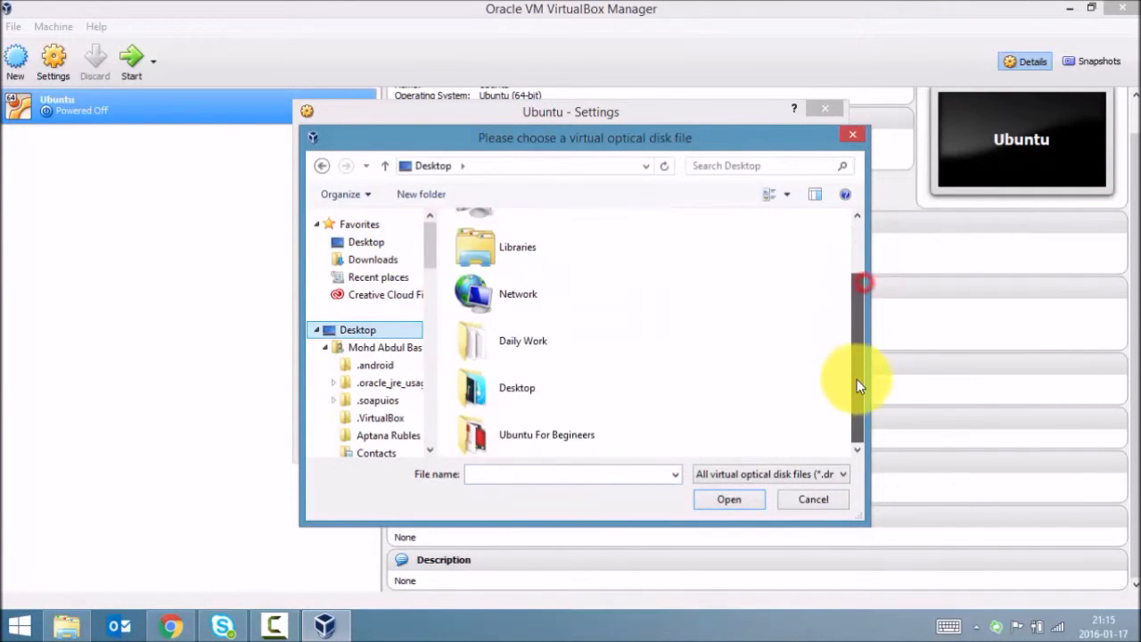
double_click(562, 436)
double_click(499, 256)
left_click(526, 244)
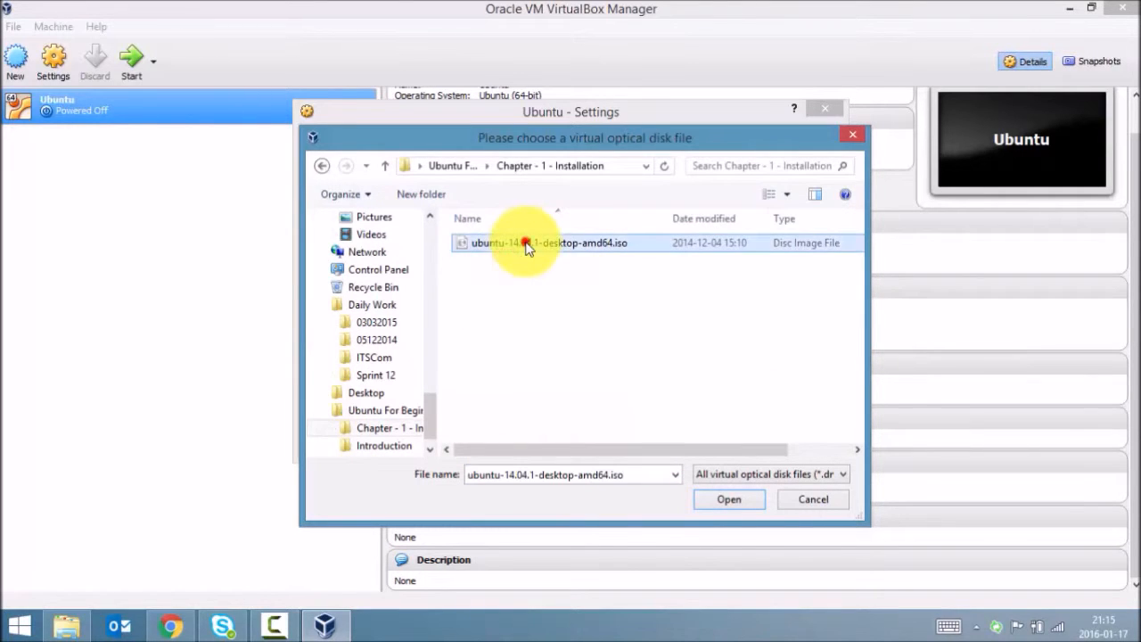
left_click(733, 500)
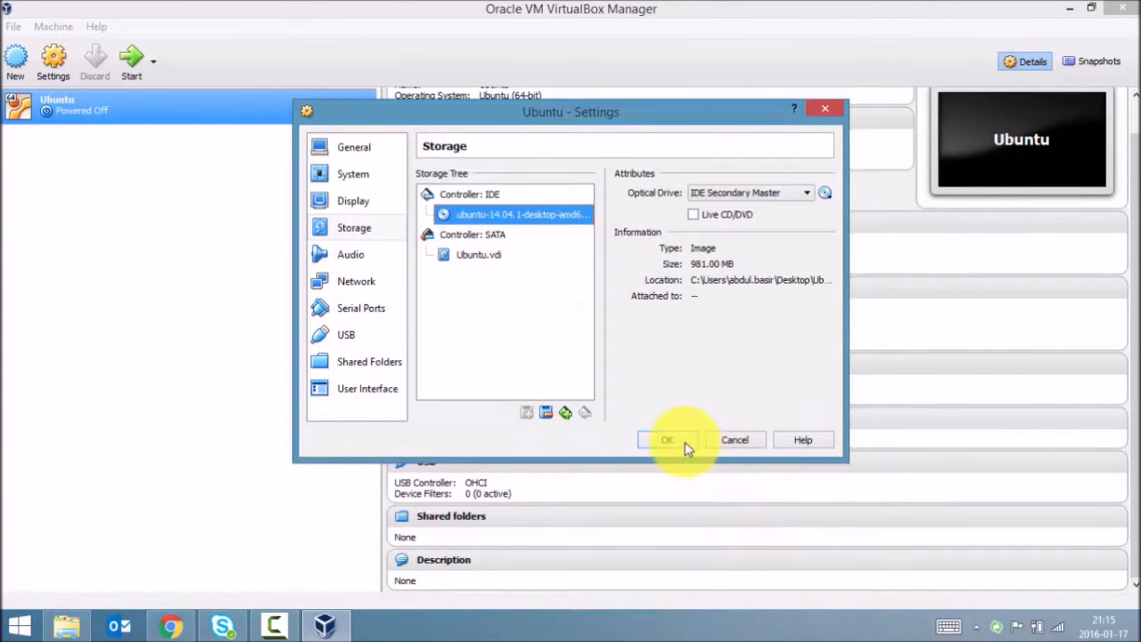
left_click(684, 444)
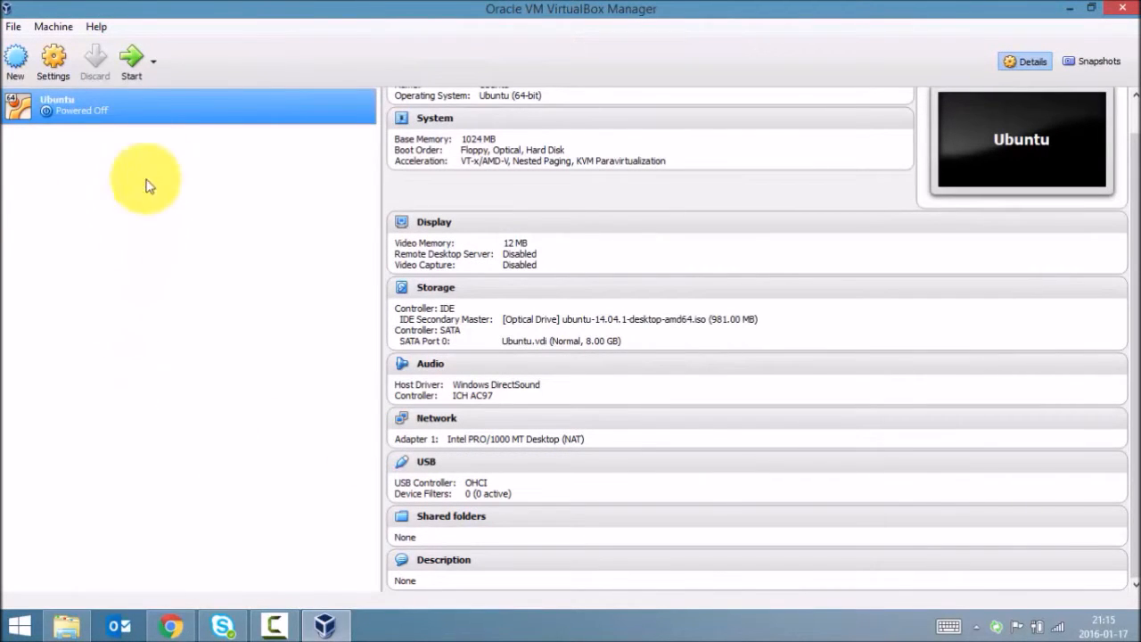
Step: Start the Ubuntu virtual machine, dismiss the keyboard capture notice, and decline mouse capture with that message set not to show again
left_click(139, 72)
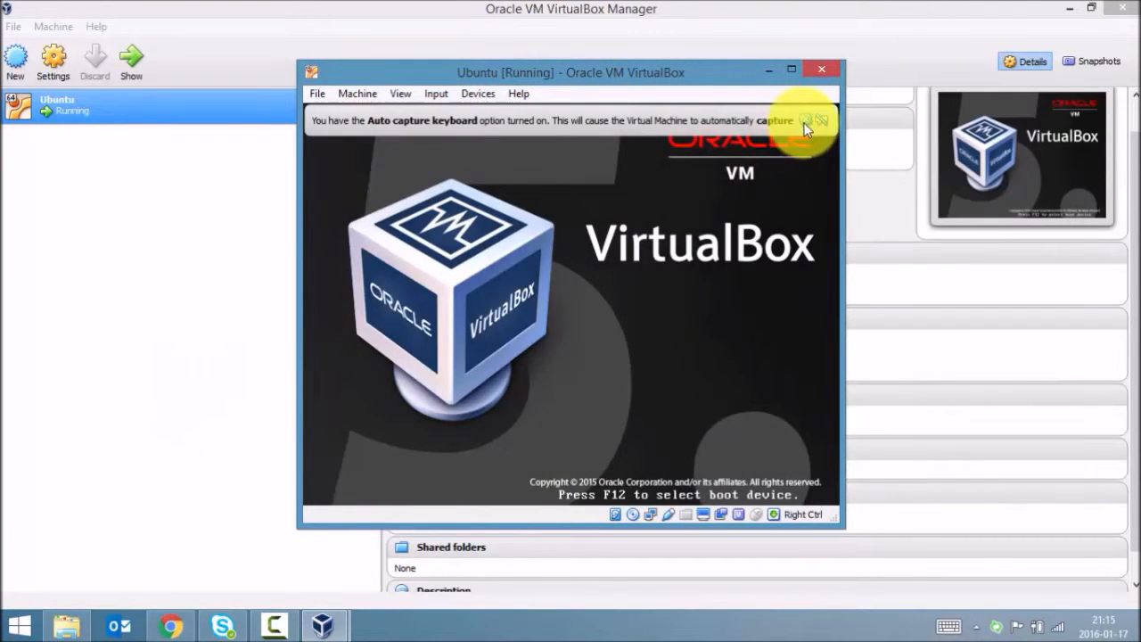
left_click(805, 122)
left_click(641, 343)
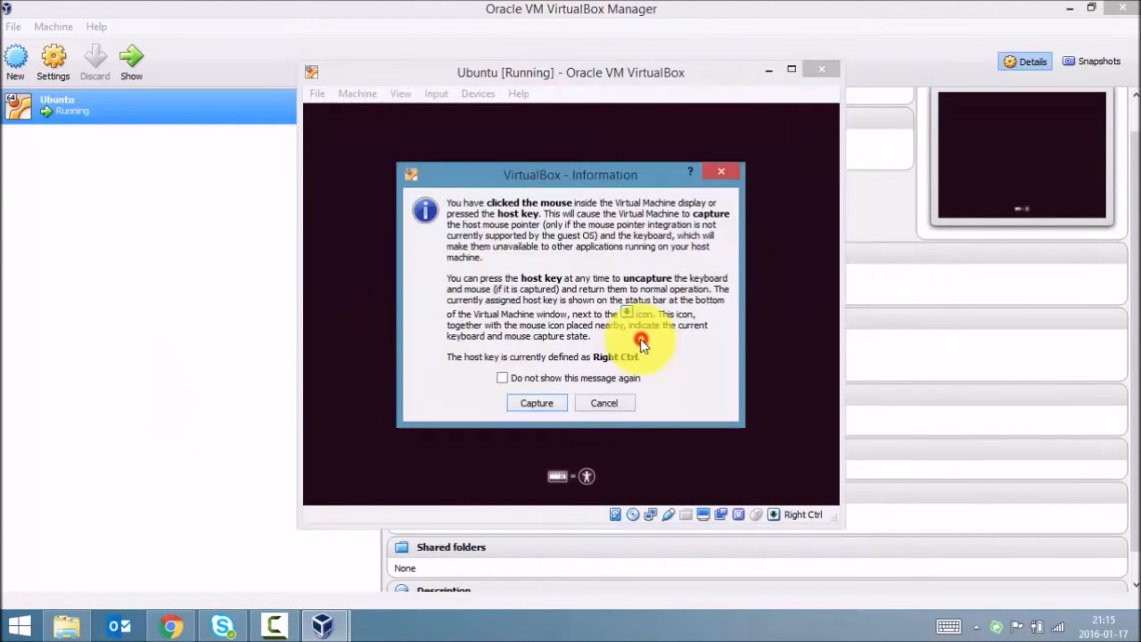
left_click(545, 375)
left_click(622, 407)
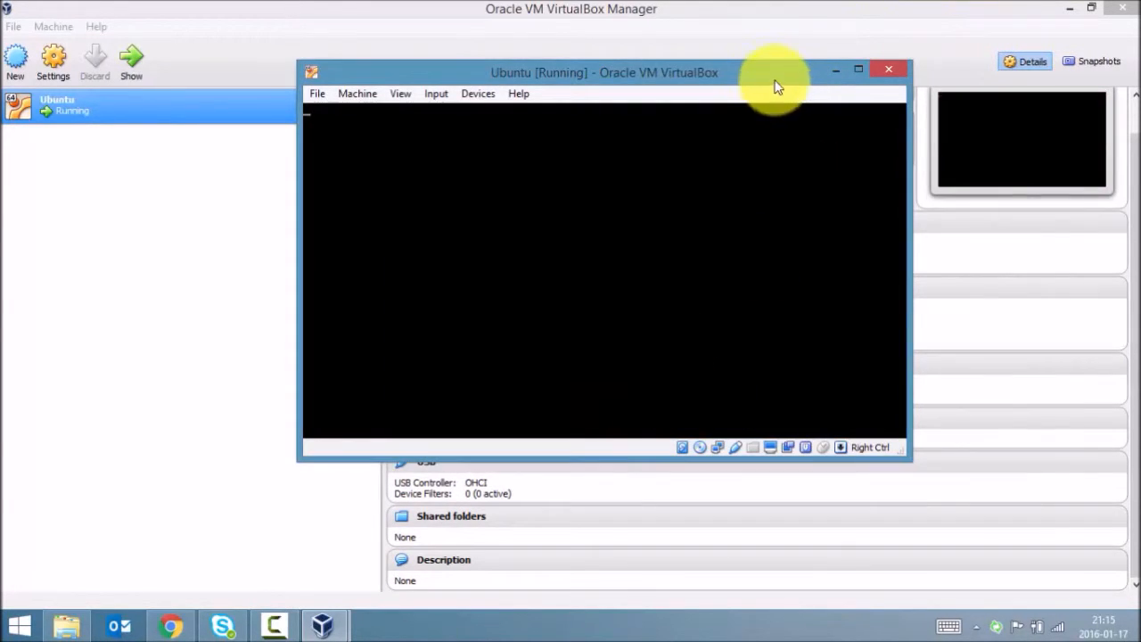
Step: Enlarge and maximize the running virtual machine's window and dismiss the mouse pointer integration notice
left_click_drag(762, 76, 577, 46)
left_click_drag(722, 426, 1070, 605)
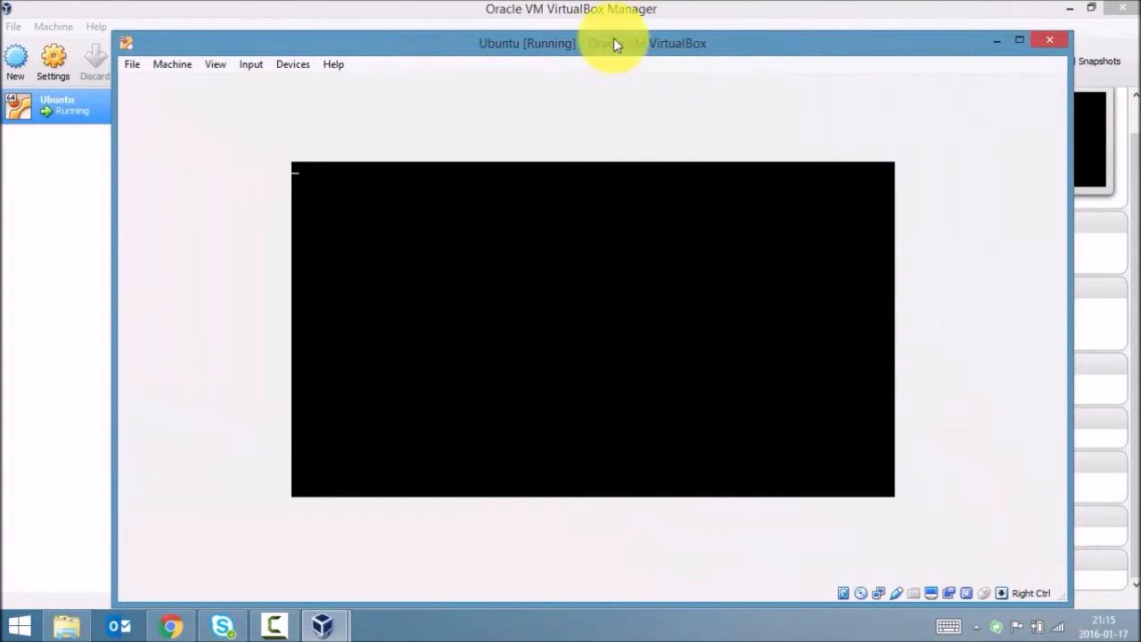
left_click(1019, 41)
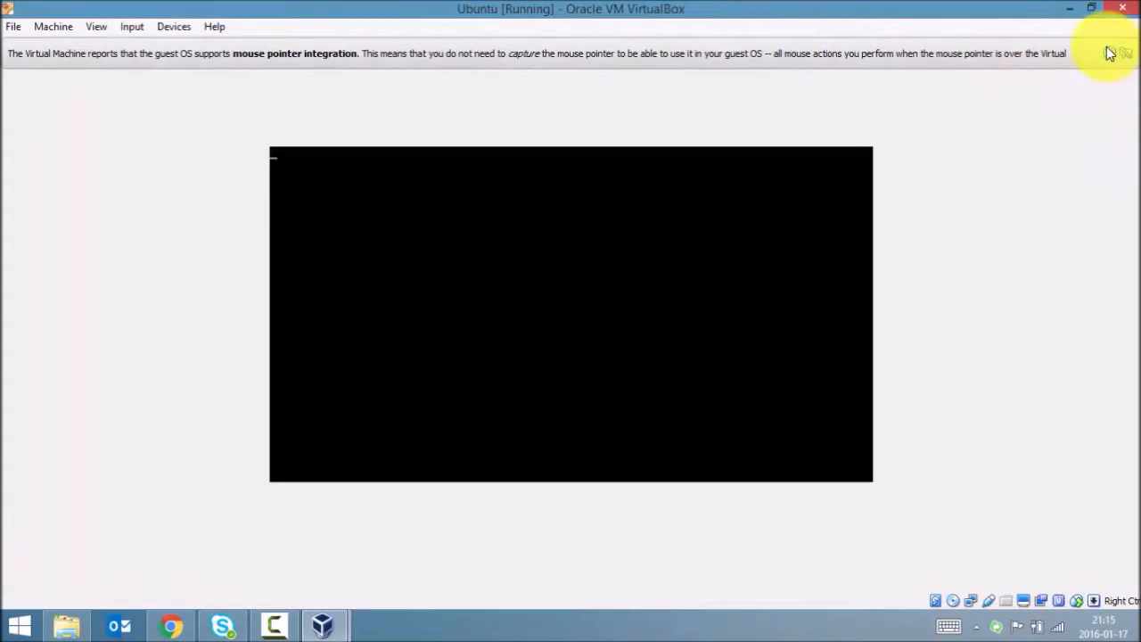
left_click(1110, 53)
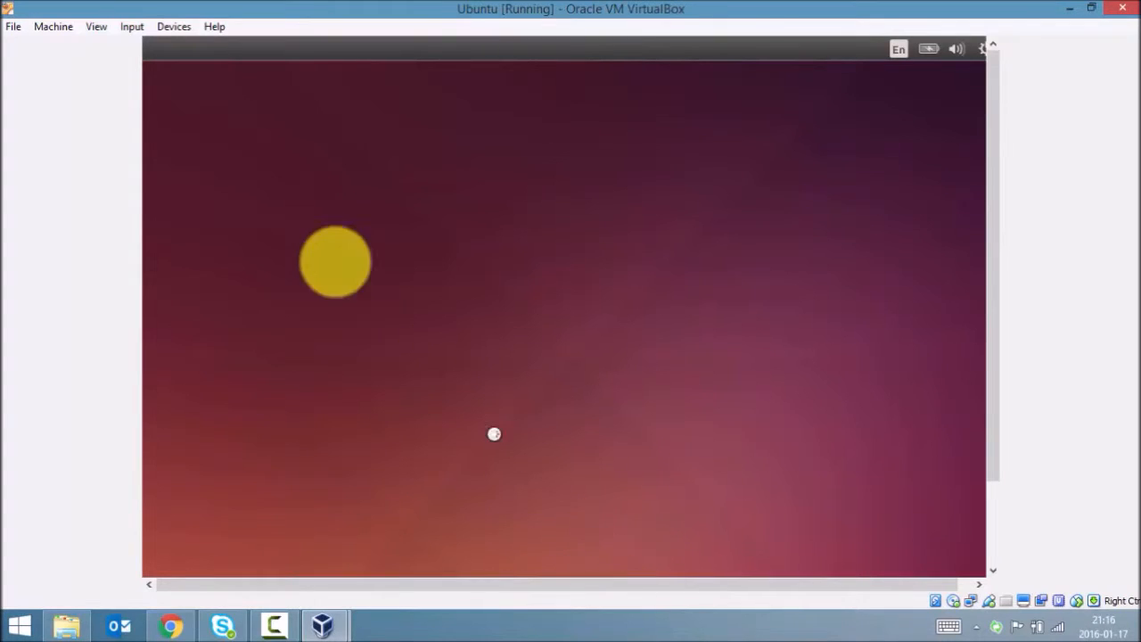
Step: Switch the virtual machine to full-screen mode and set its information message not to show again
left_click(97, 27)
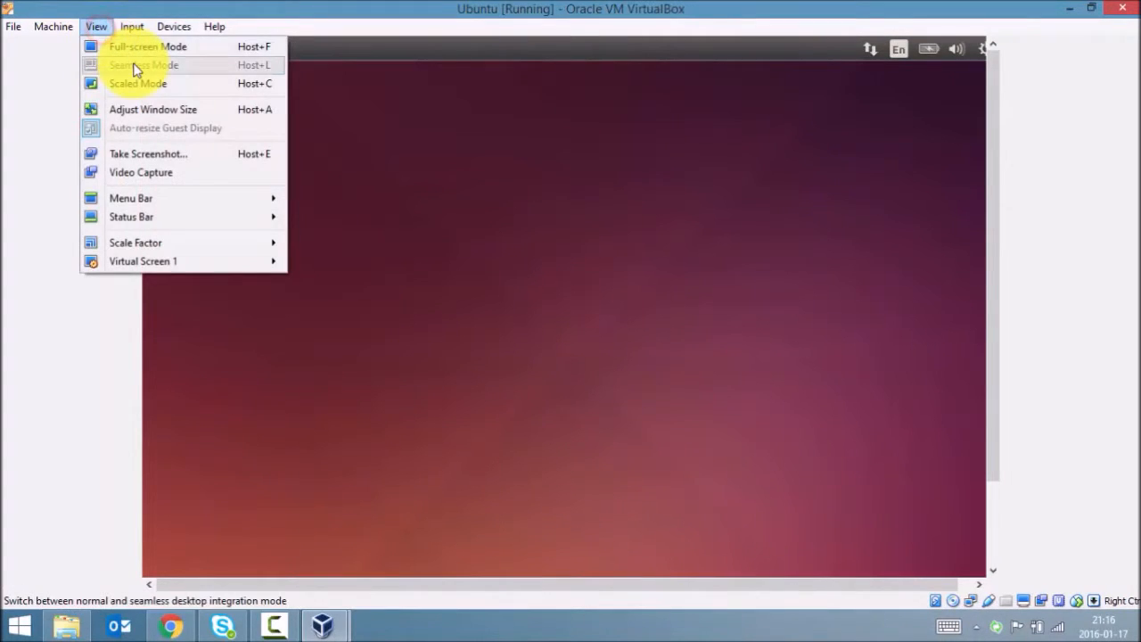
left_click(135, 47)
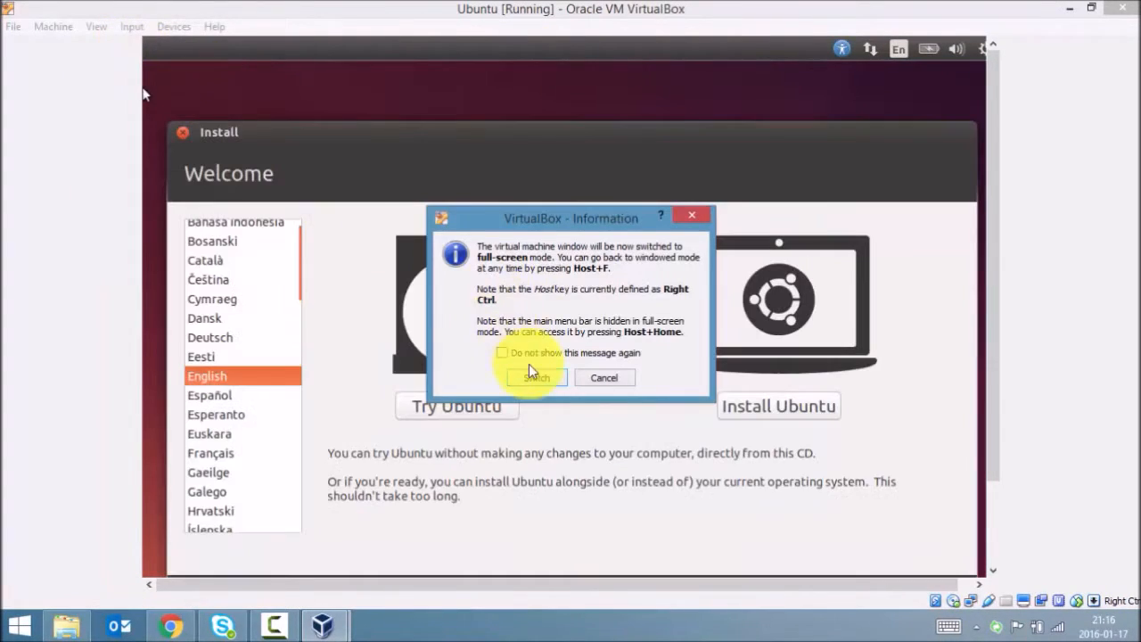
left_click(517, 352)
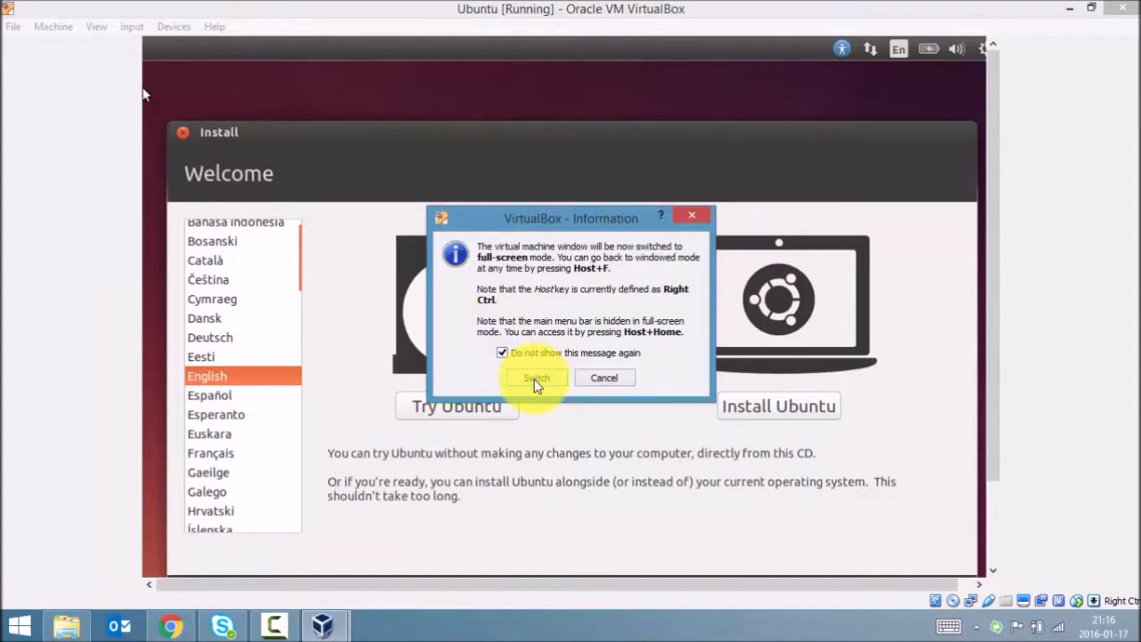
left_click(538, 381)
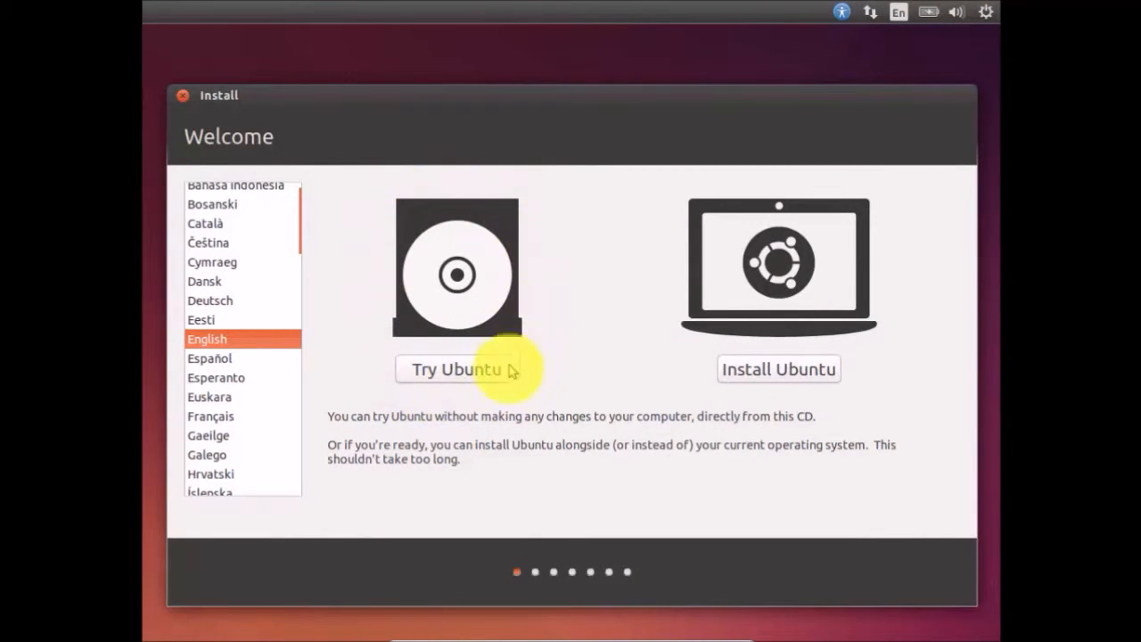
Step: Choose to install Ubuntu in English and continue past the preparation page without the third-party software
left_click(781, 370)
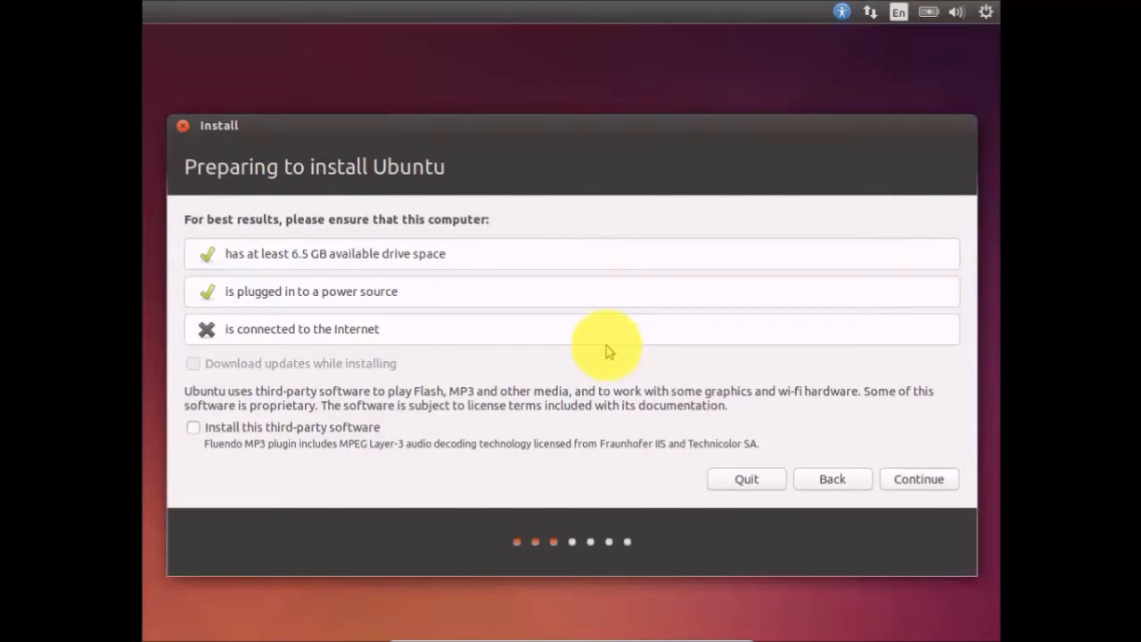
left_click(921, 486)
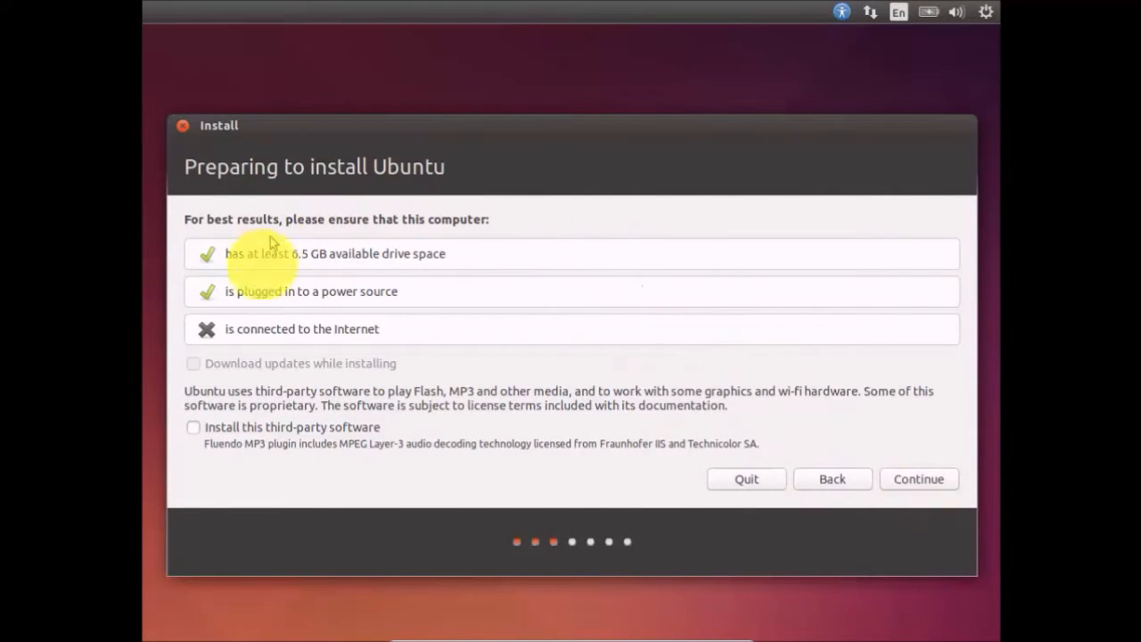
left_click(937, 481)
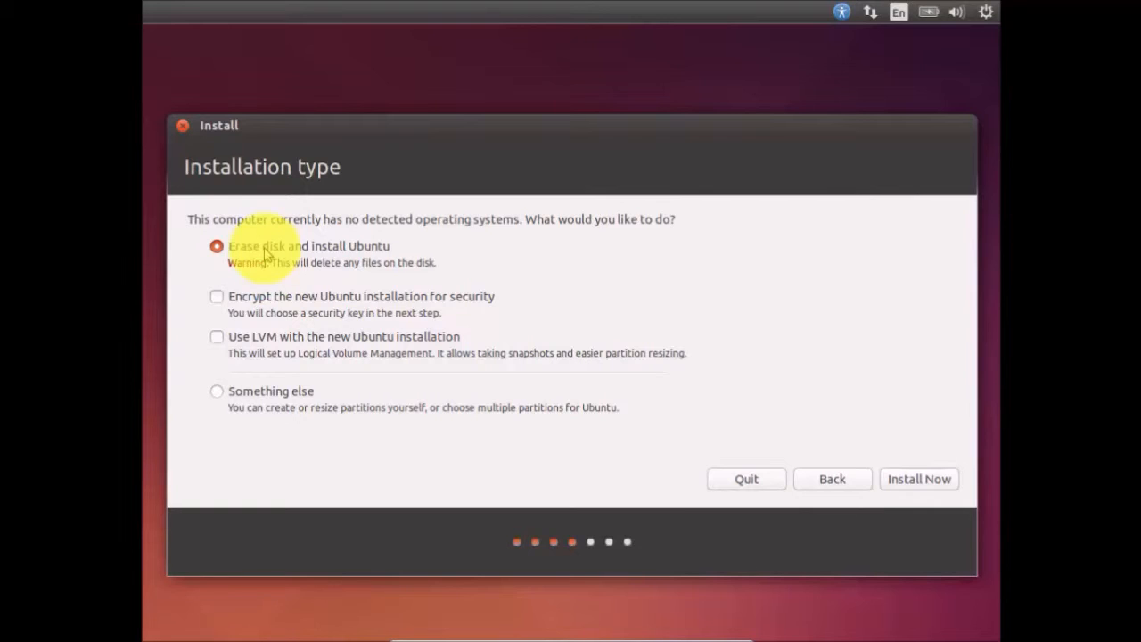
Step: Choose Something else as the installation type and create a new empty partition table on /dev/sda
left_click(237, 246)
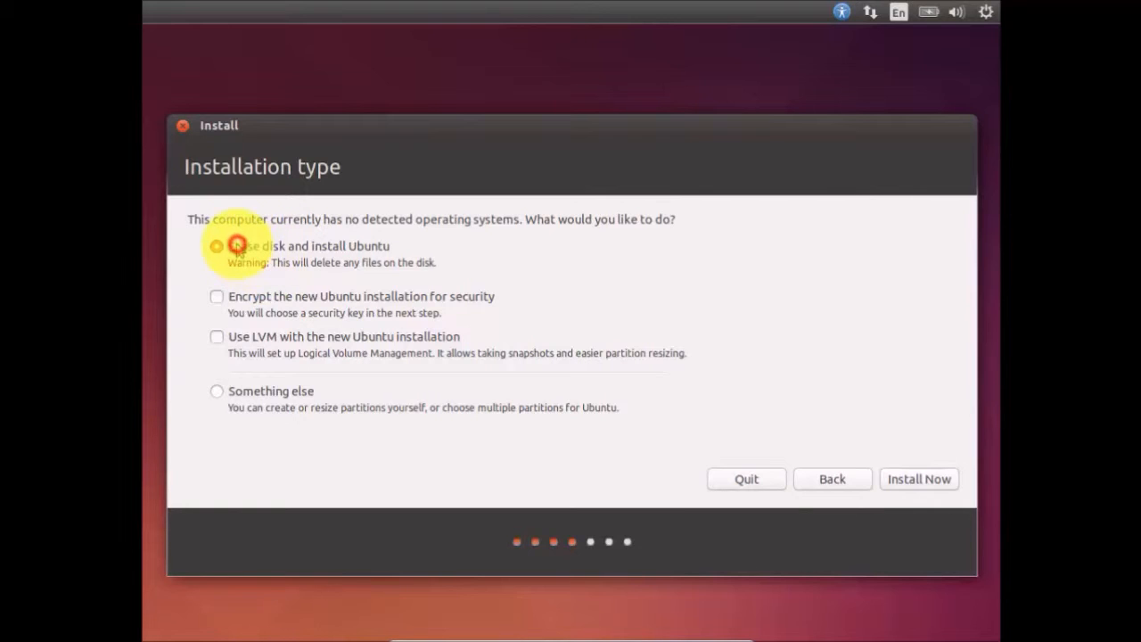
left_click(219, 391)
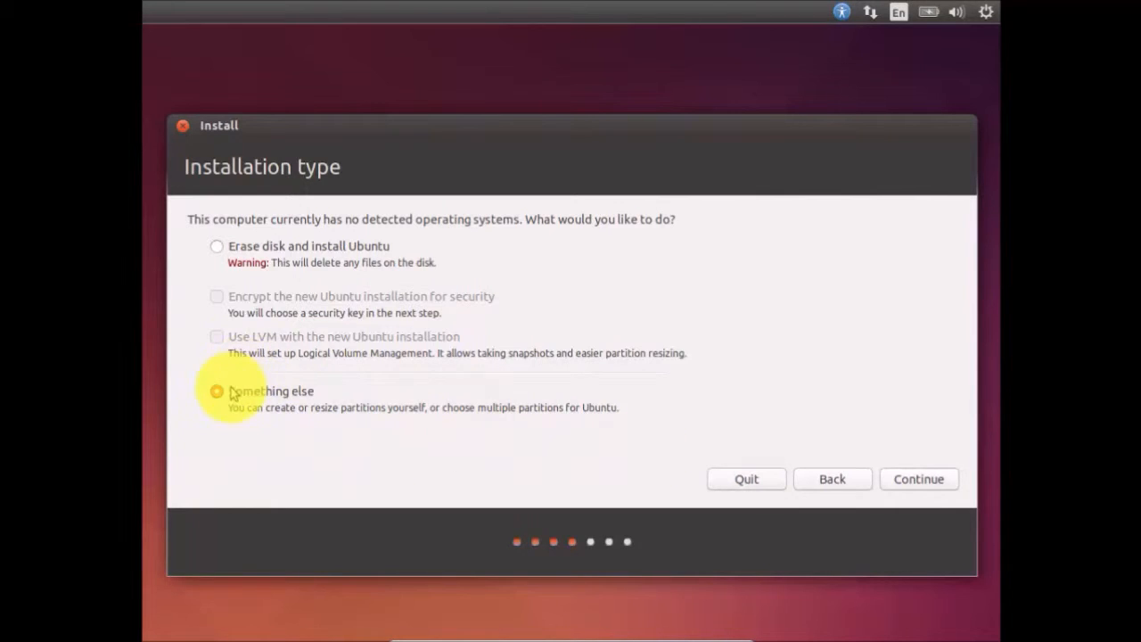
left_click(917, 486)
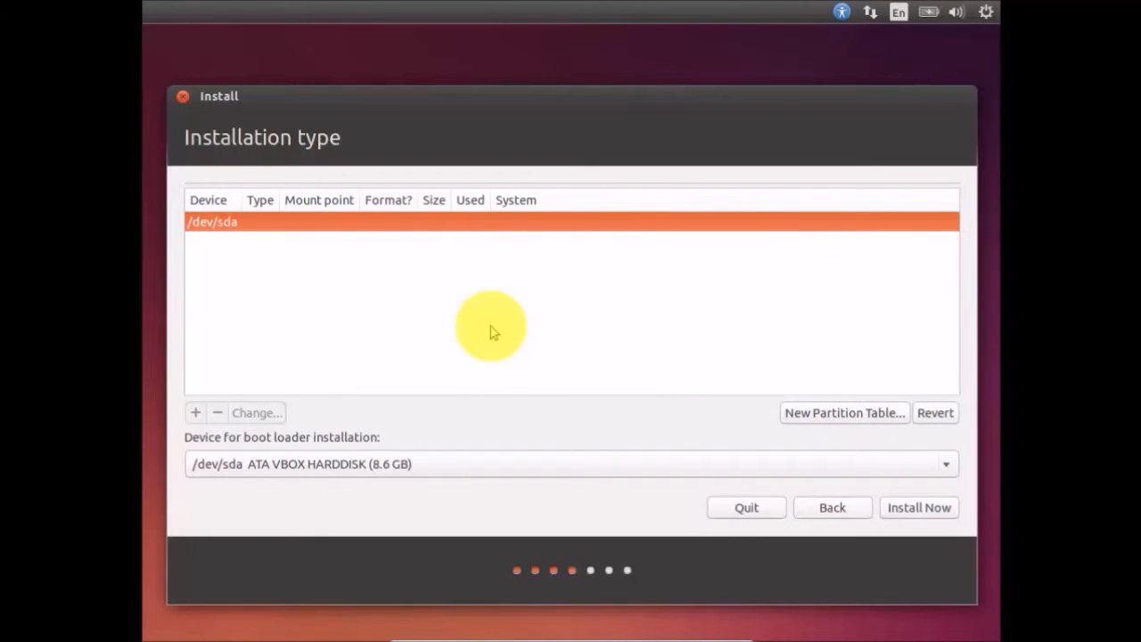
left_click(820, 416)
left_click(798, 409)
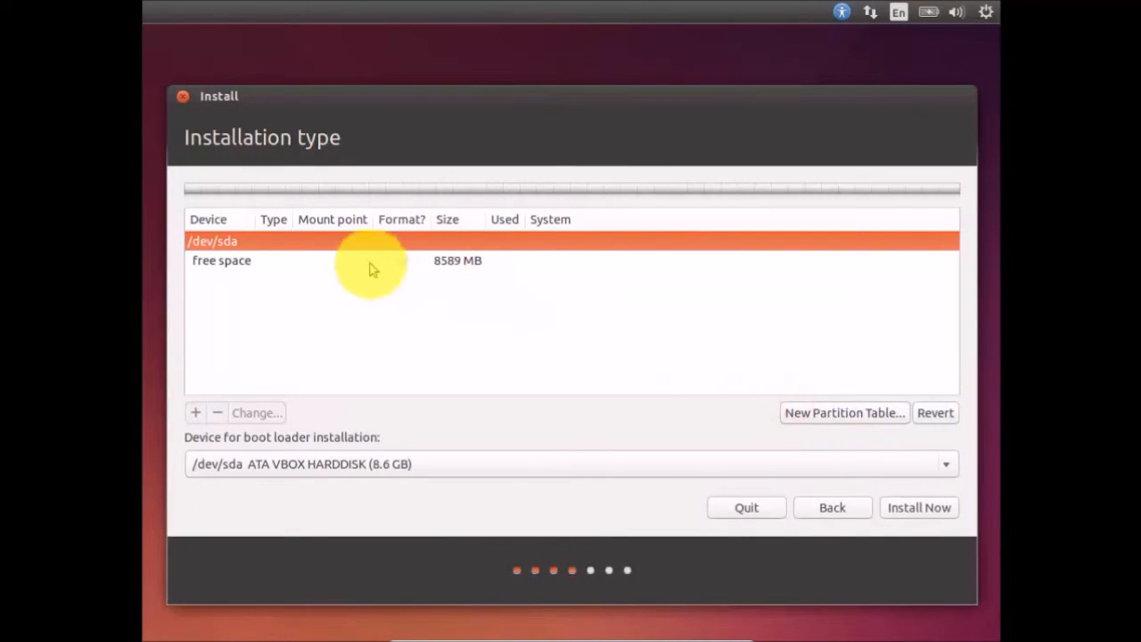
Step: Create a 2048 MB primary swap area partition at the beginning of the free space
left_click(369, 264)
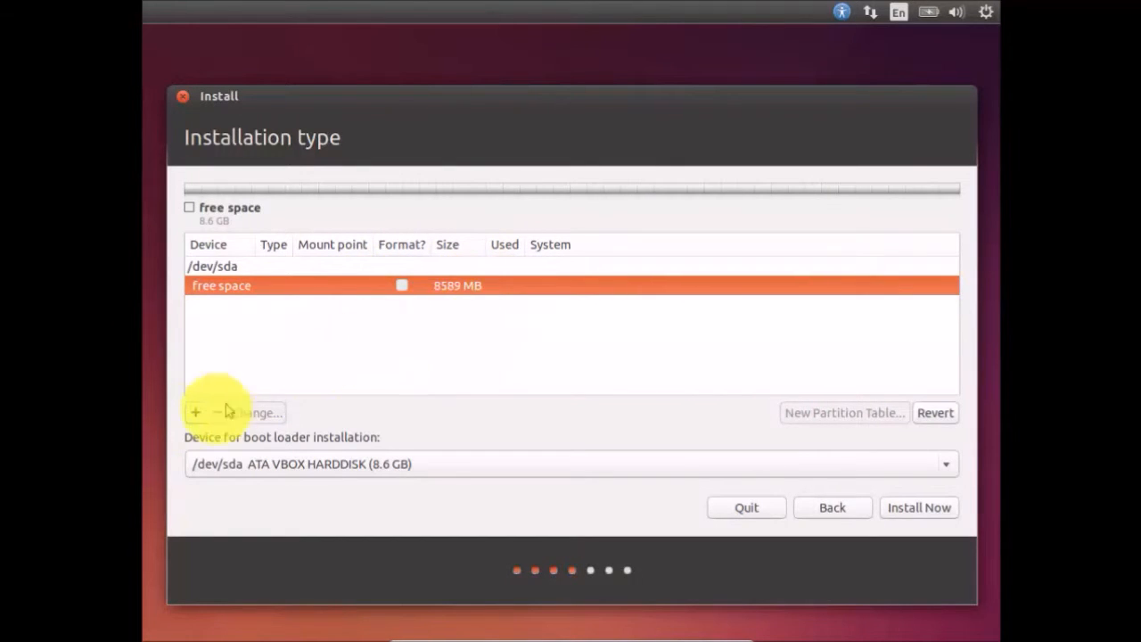
left_click(196, 414)
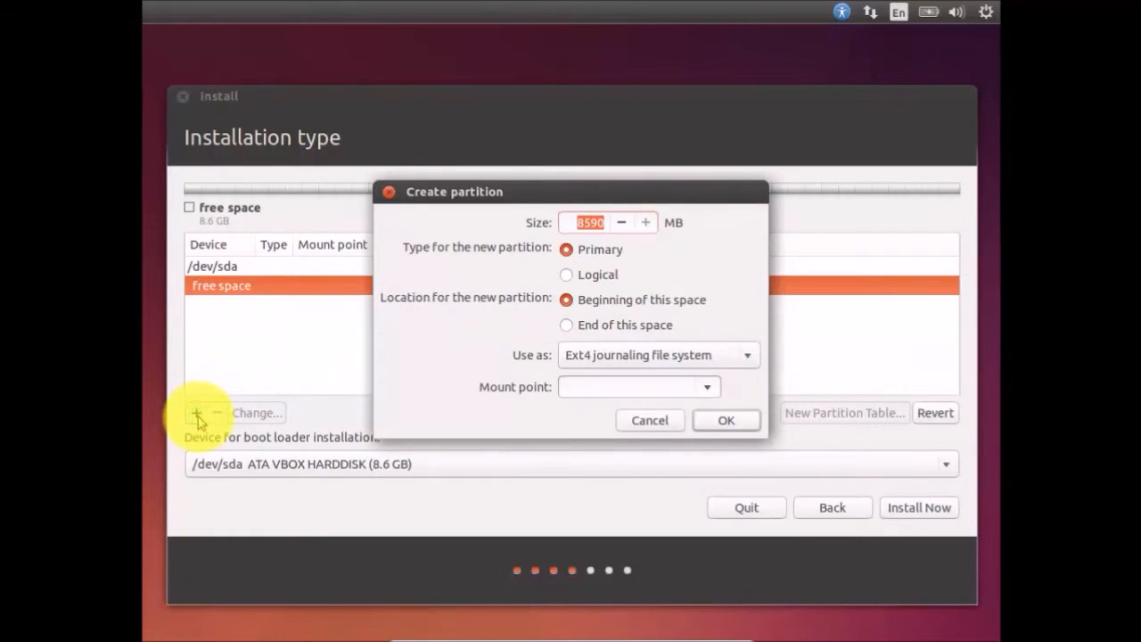
left_click(650, 354)
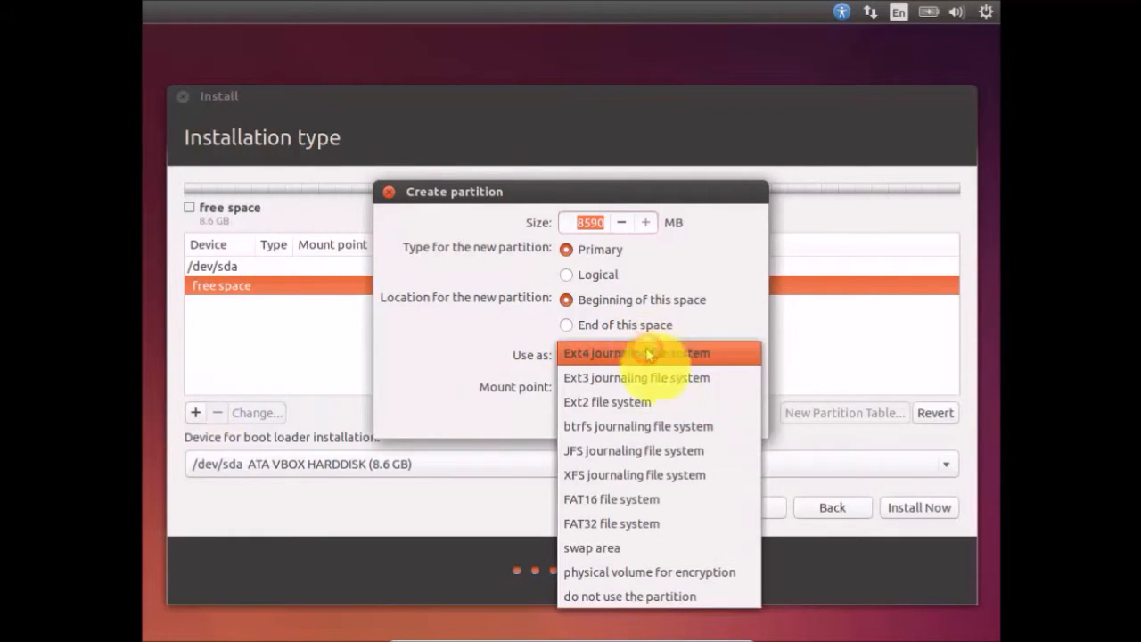
left_click(667, 548)
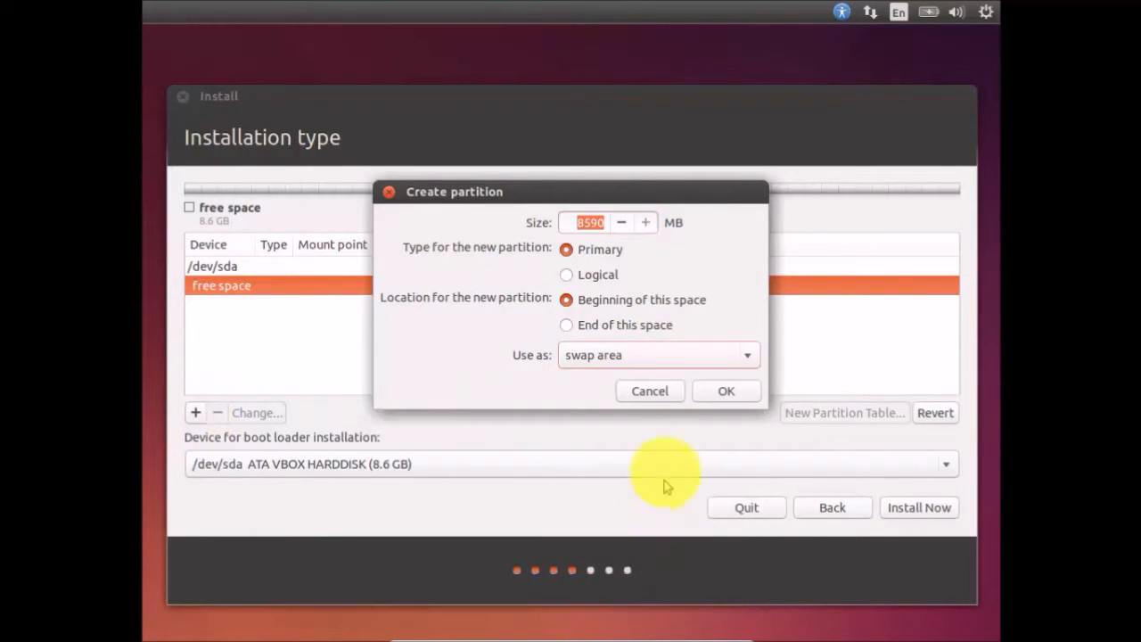
left_click(586, 222)
type("2")
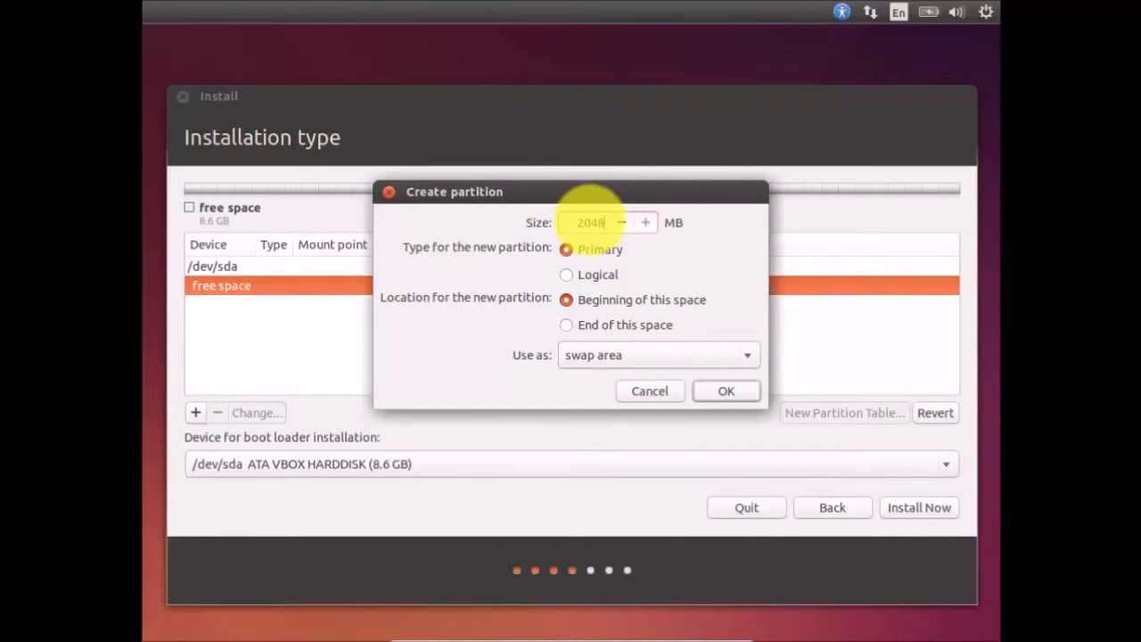
type("048")
left_click_drag(555, 191, 366, 212)
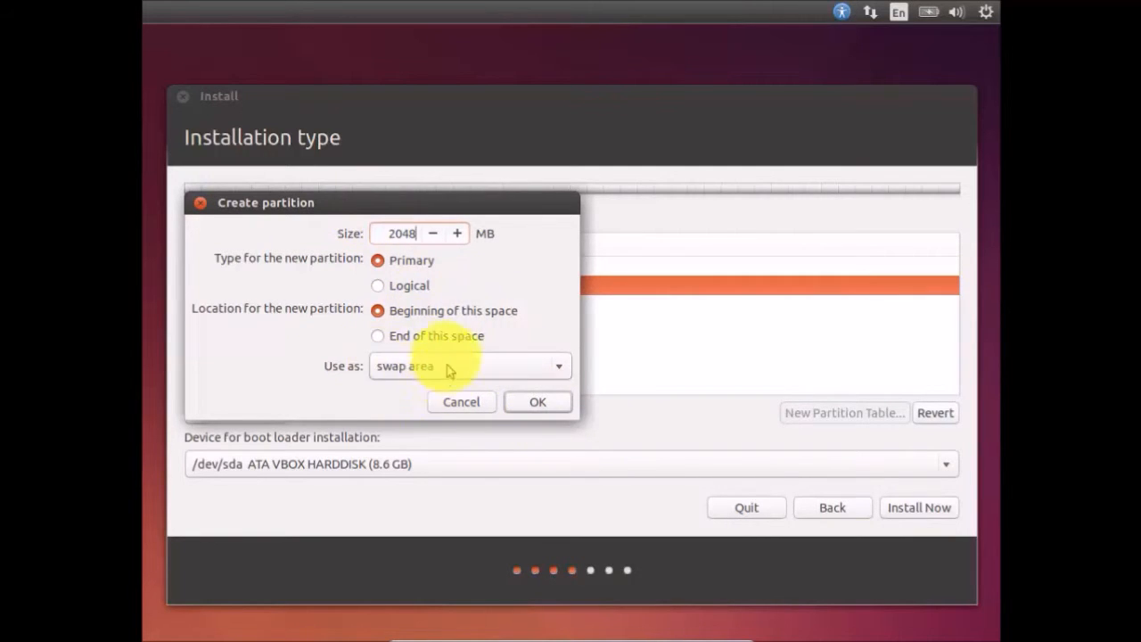
left_click(541, 403)
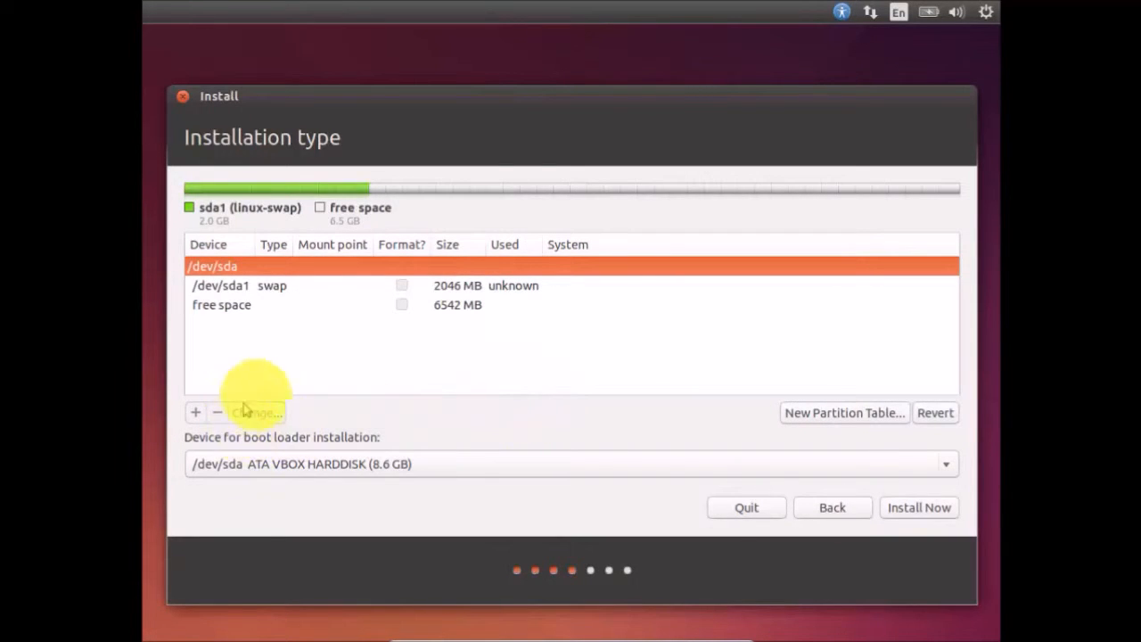
Step: Create a 200 MB logical Ext4 partition mounted at /boot at the beginning of the free space
left_click(313, 306)
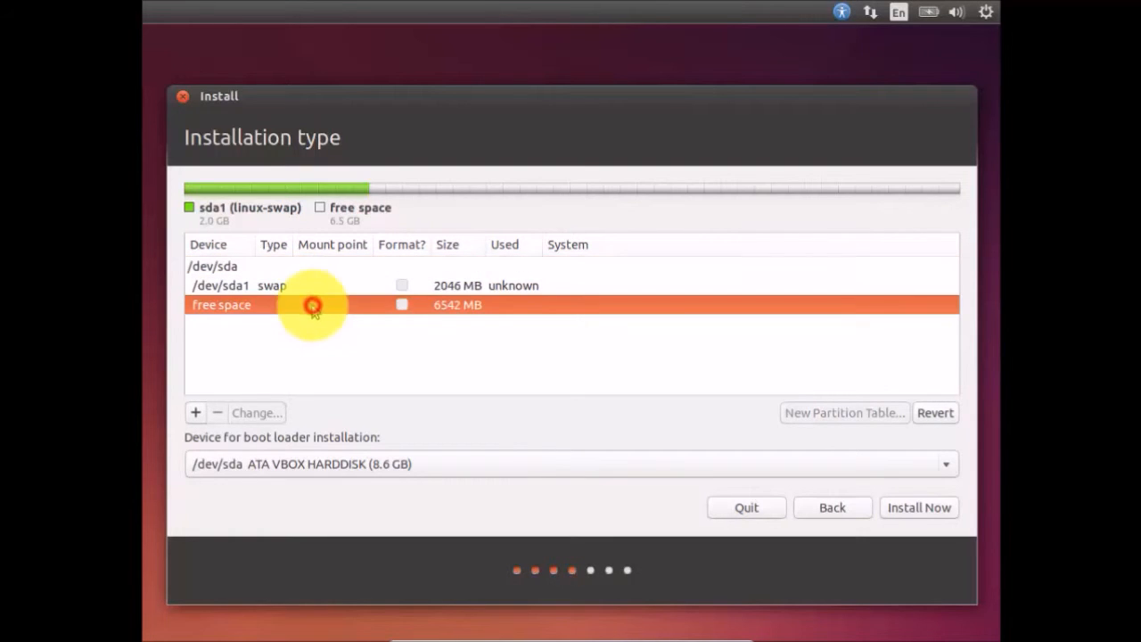
left_click(195, 414)
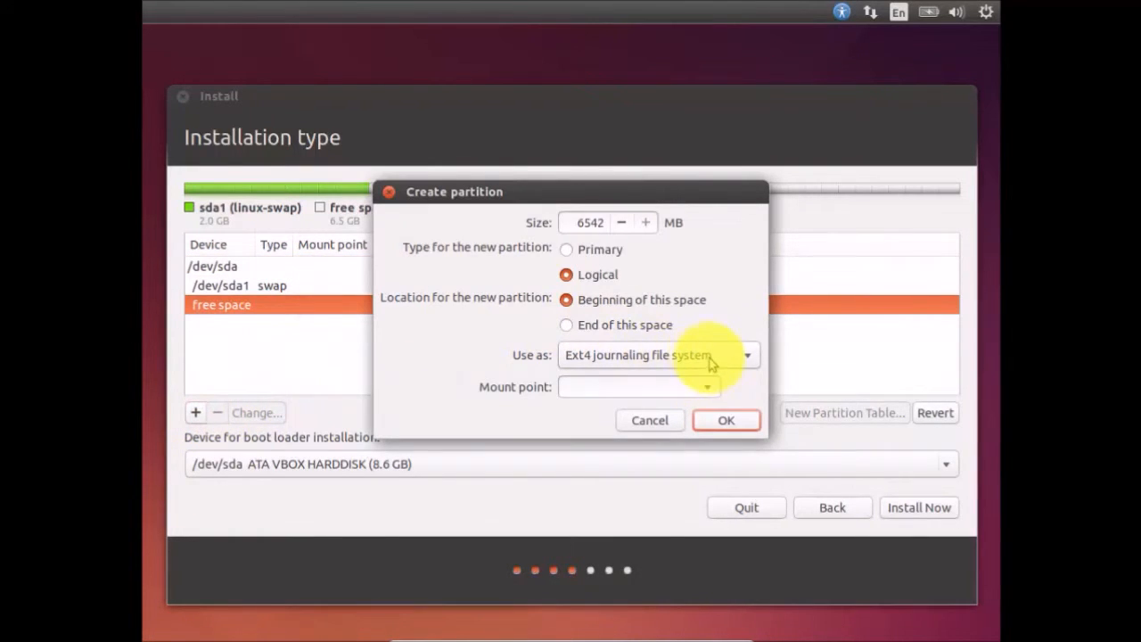
left_click(708, 389)
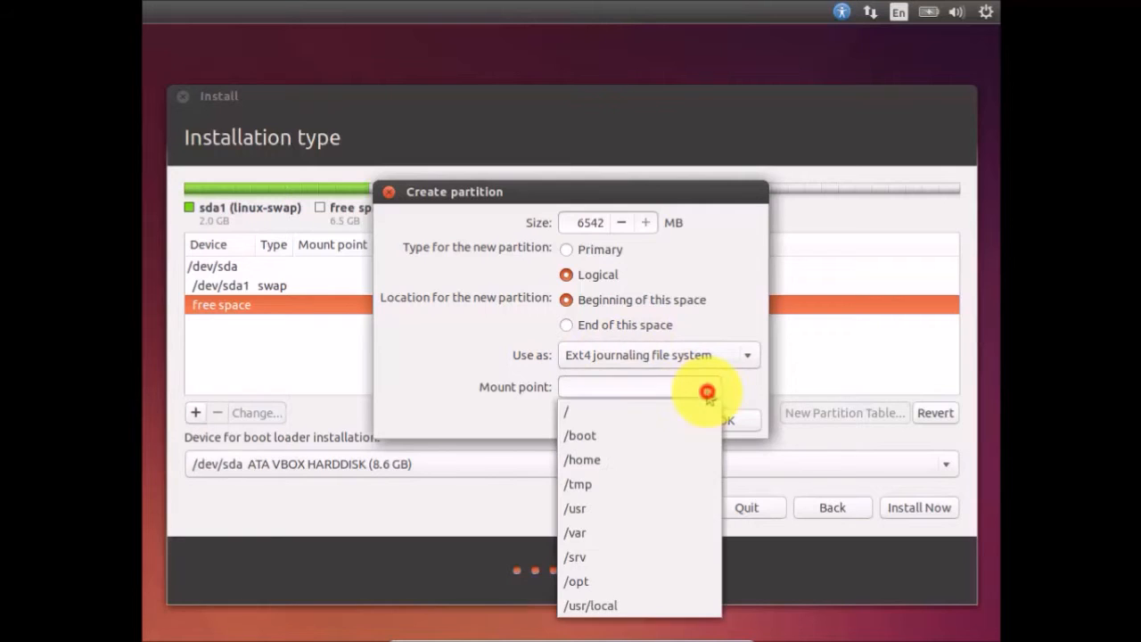
left_click(674, 436)
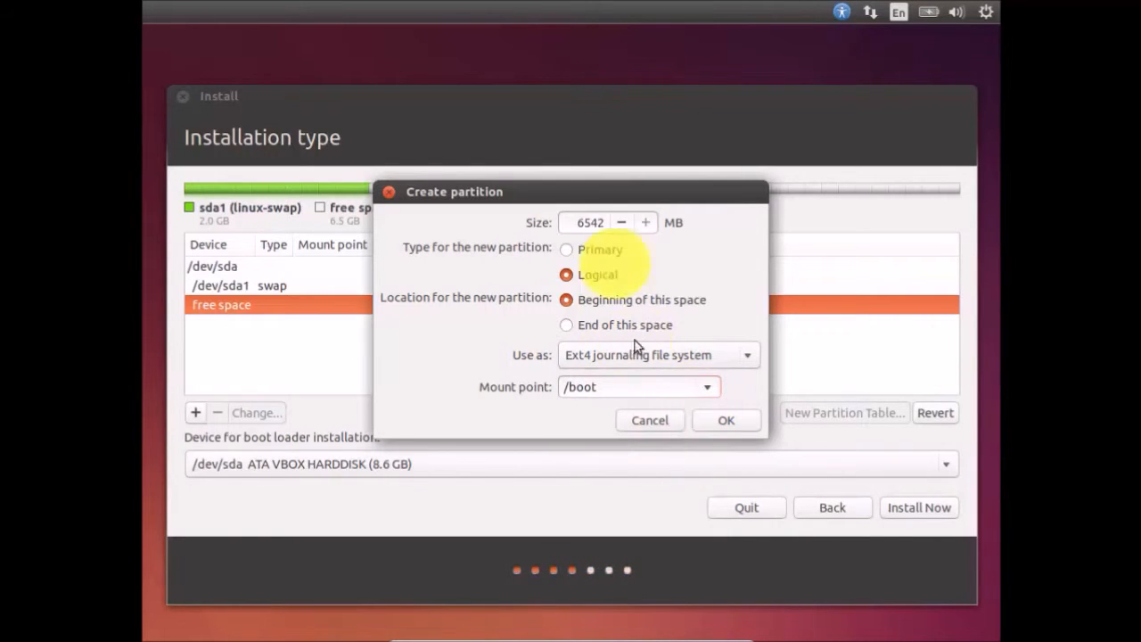
double_click(592, 222)
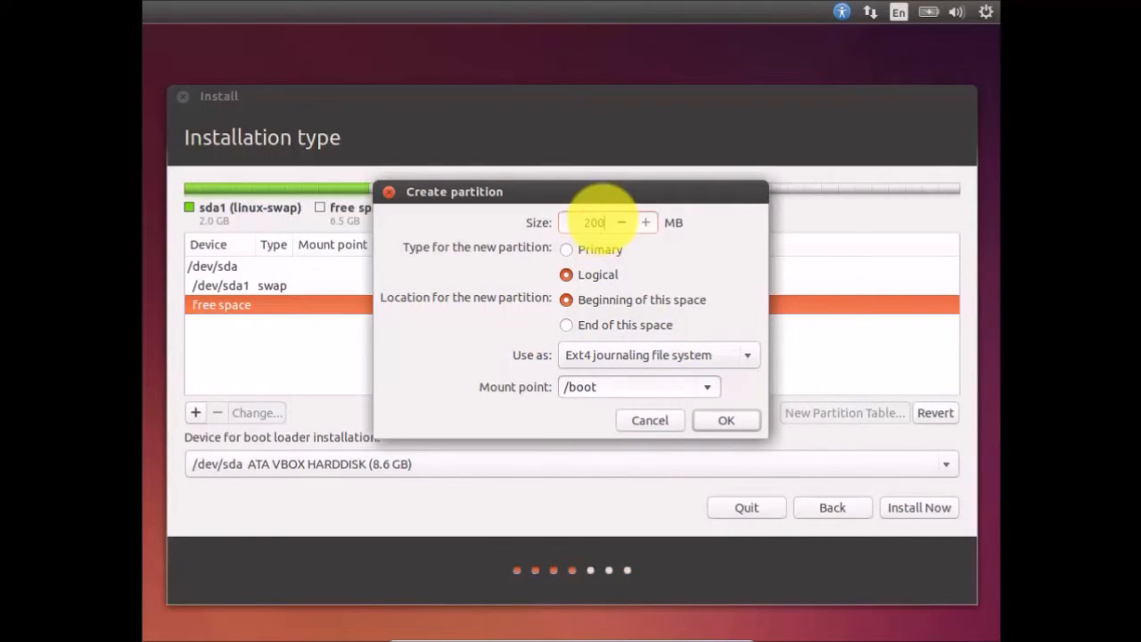
type("200")
left_click(740, 420)
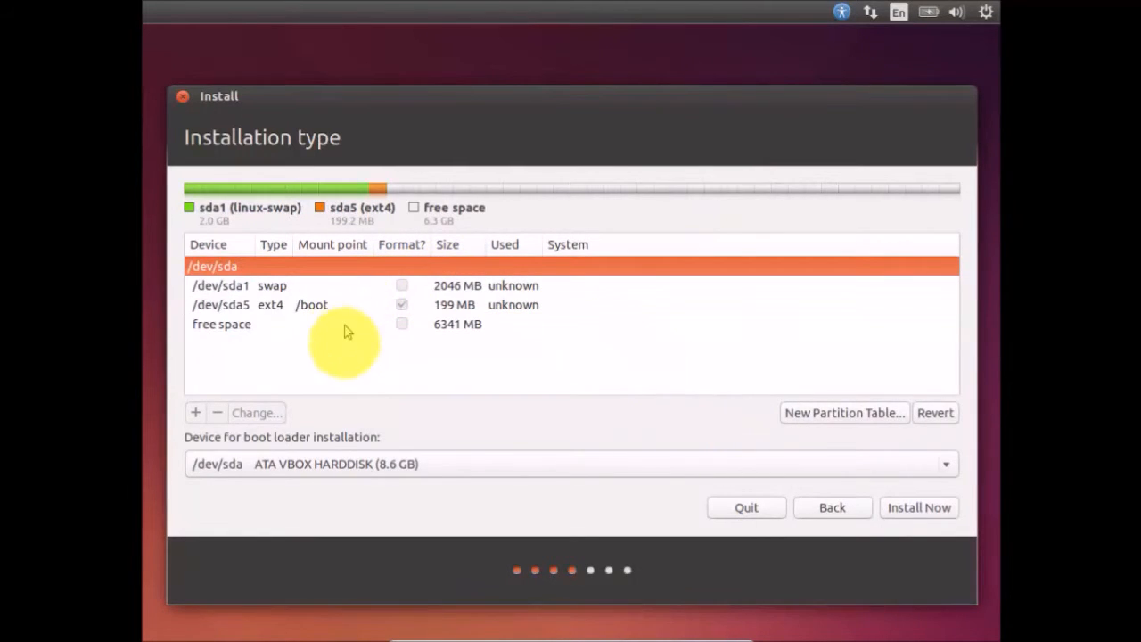
Step: Create a 4000 MB logical Ext4 partition mounted at / at the beginning of the remaining free space
left_click(350, 305)
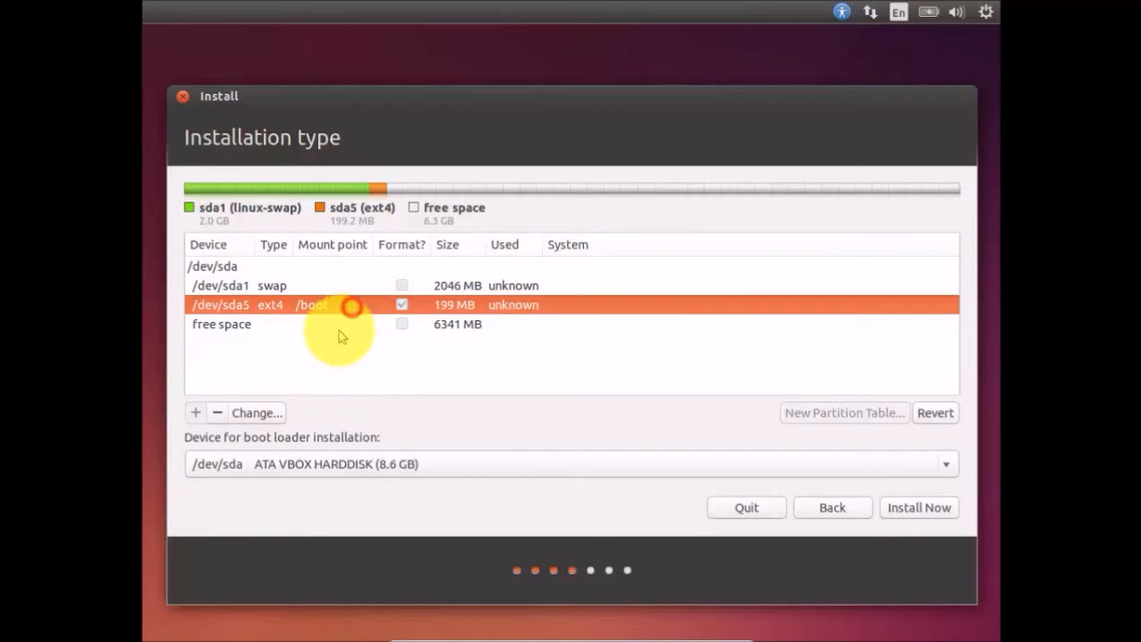
left_click(338, 328)
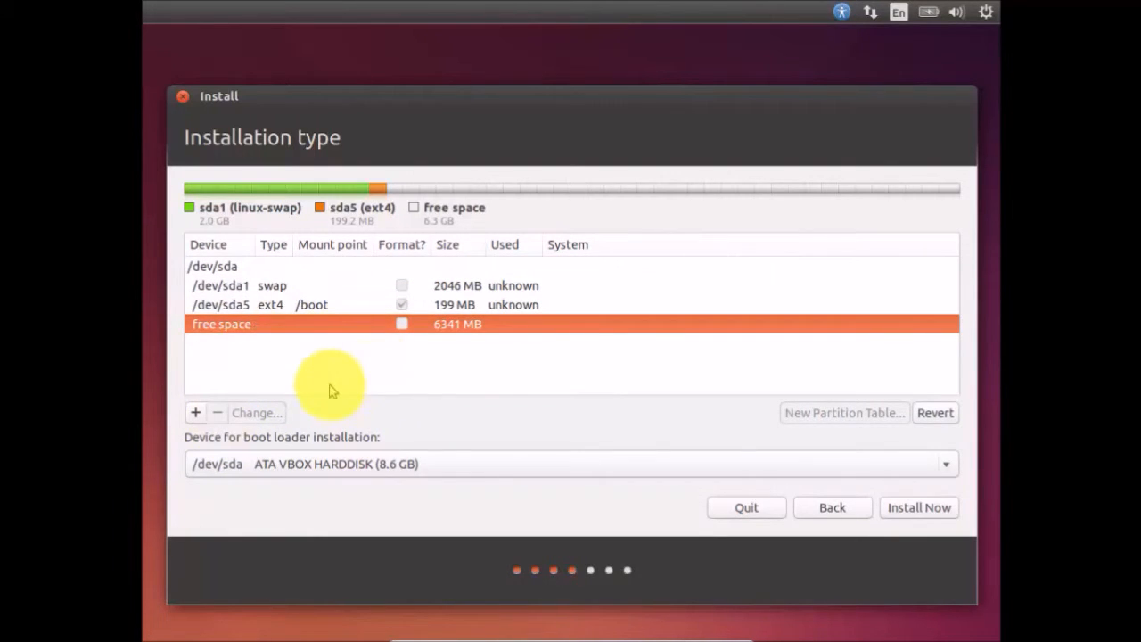
left_click(196, 413)
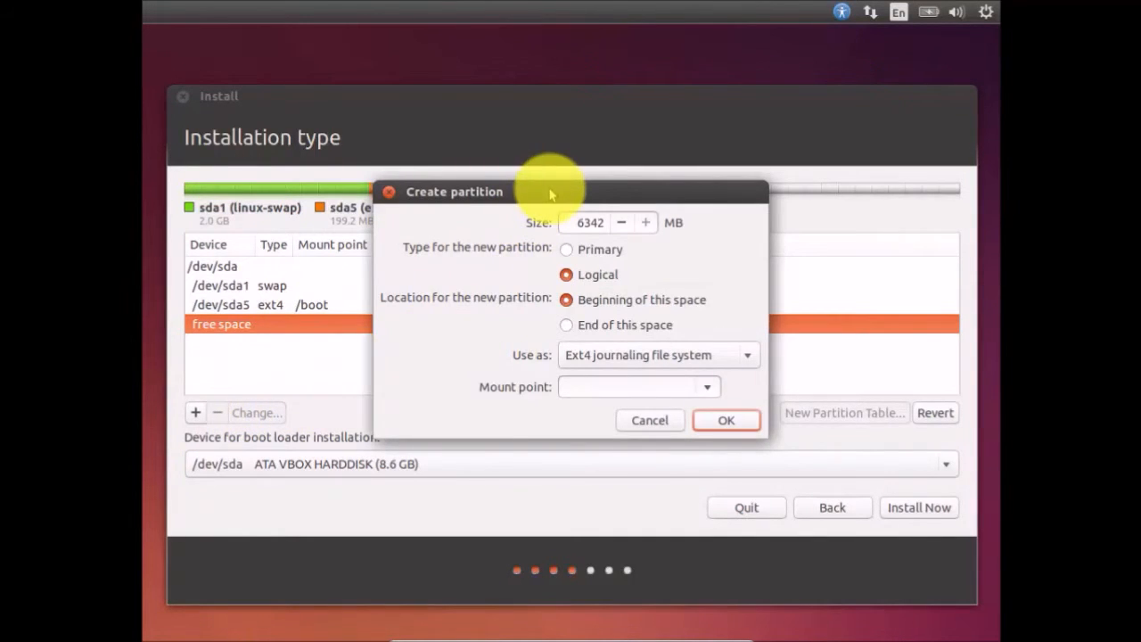
left_click_drag(547, 189, 519, 195)
left_click(666, 390)
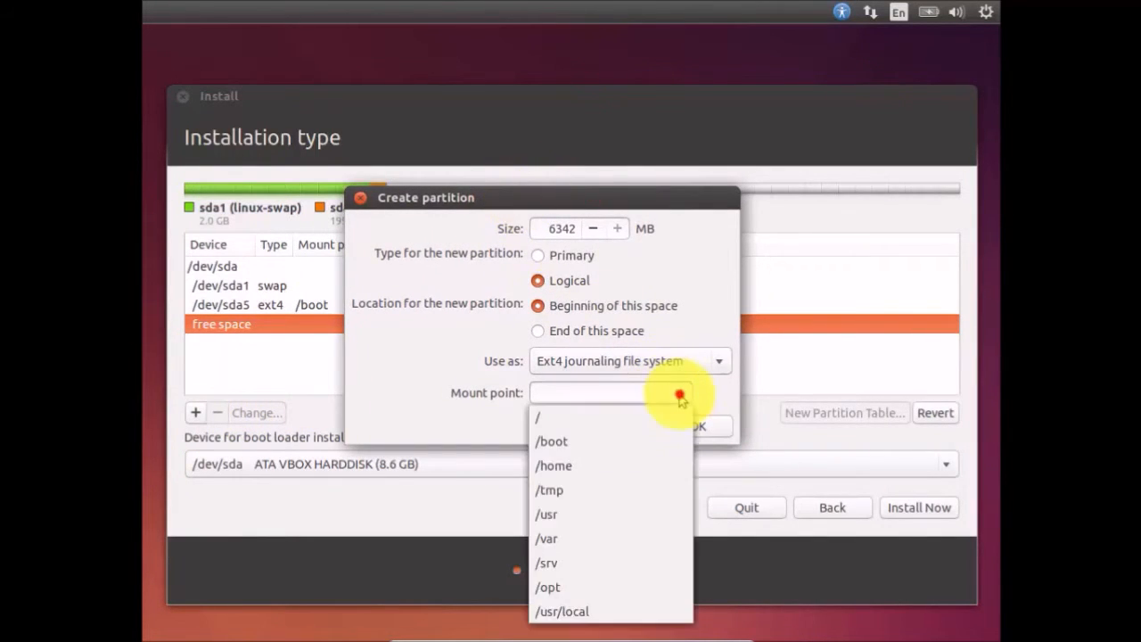
left_click(614, 424)
double_click(565, 230)
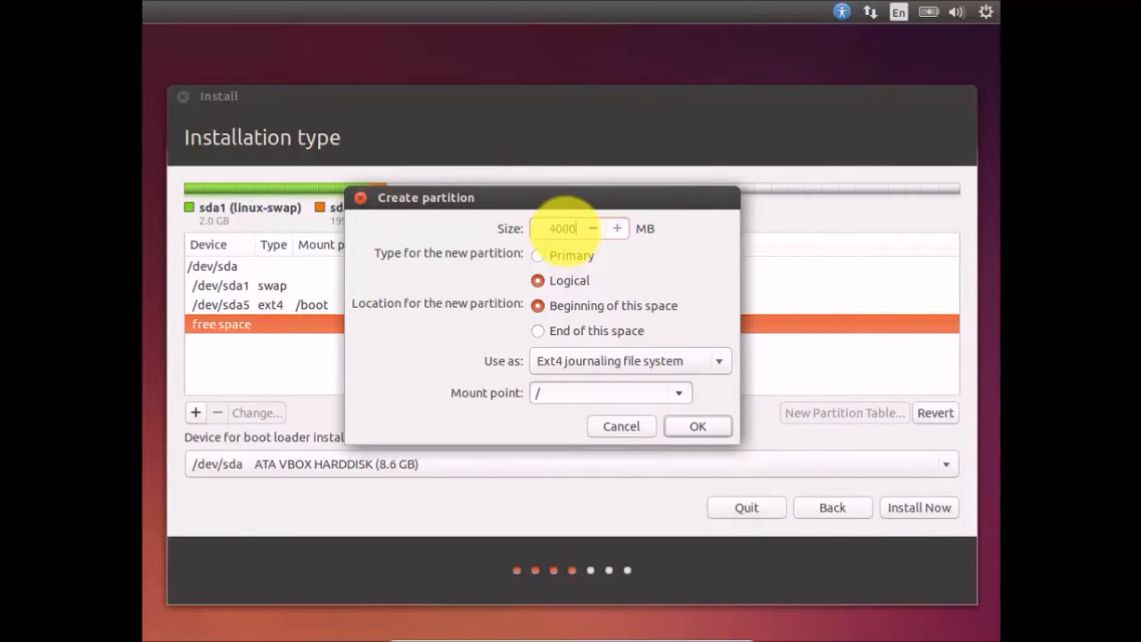
left_click(683, 428)
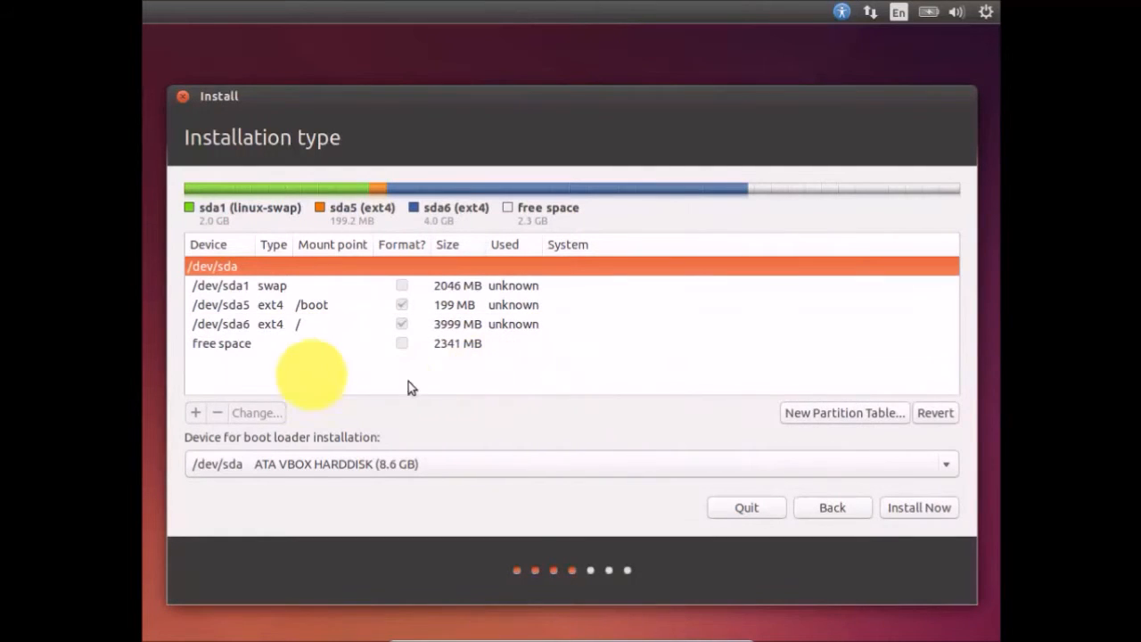
Step: Create a logical Ext4 partition mounted at /home using all of the remaining 2341 MB of free space
left_click(272, 346)
left_click(196, 412)
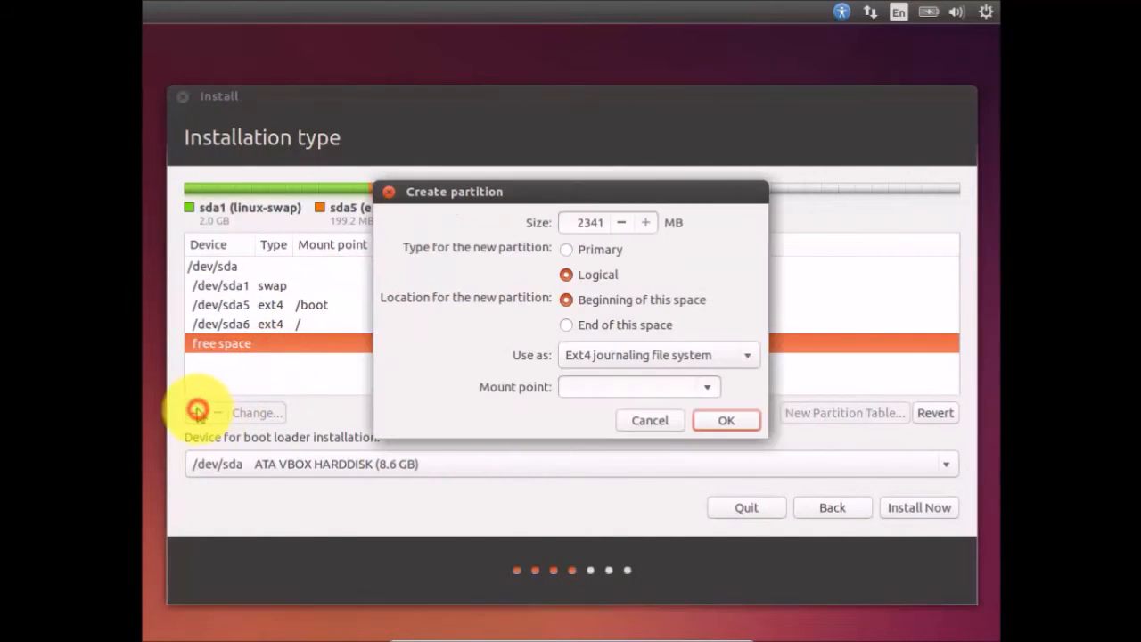
left_click(711, 390)
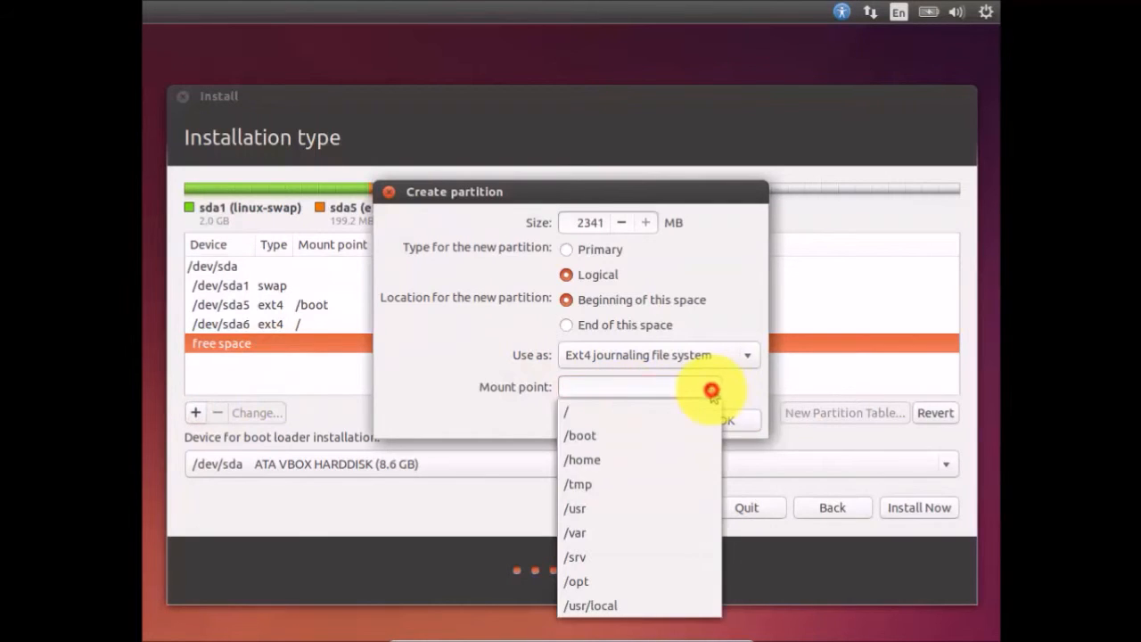
left_click(657, 460)
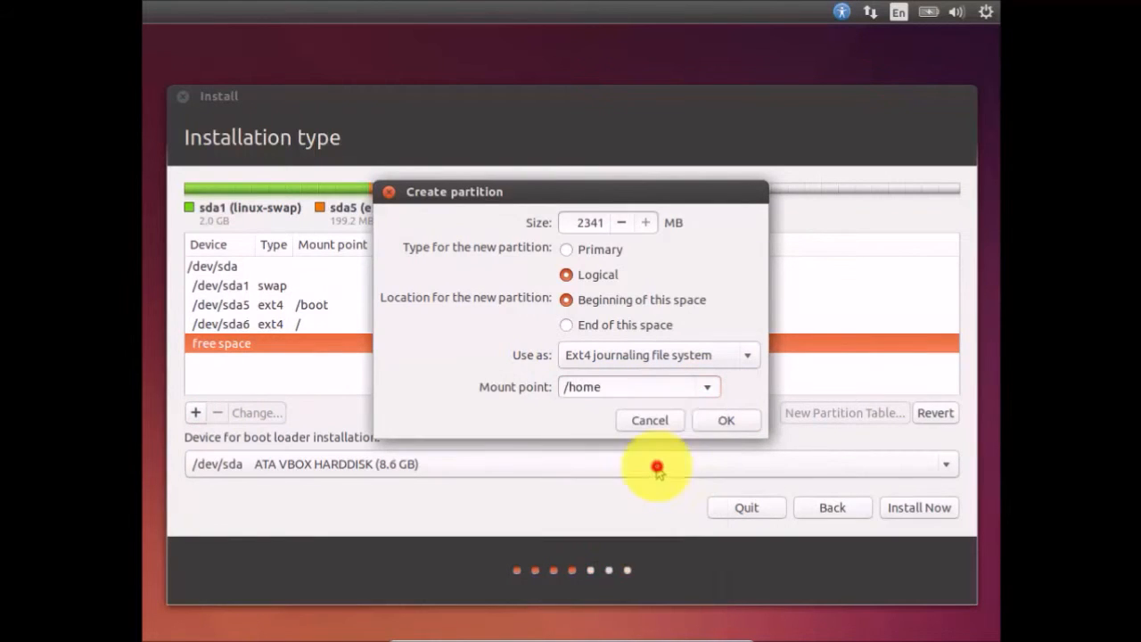
left_click(722, 426)
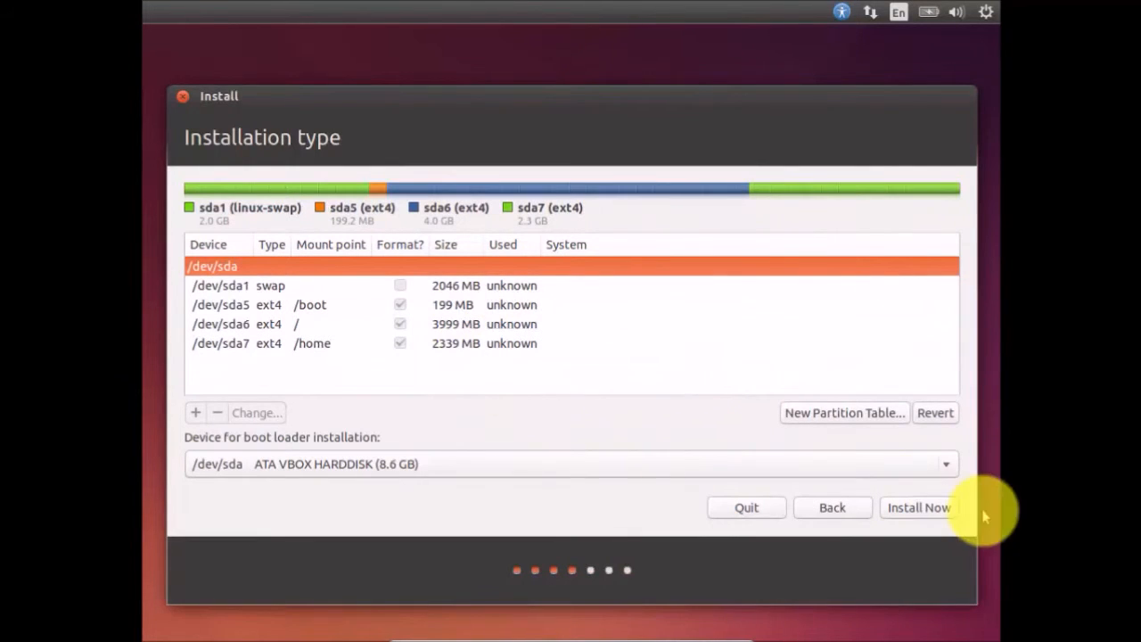
Step: Start the installation, pick a location in India on the map, and accept the English (US) keyboard layout
left_click(940, 507)
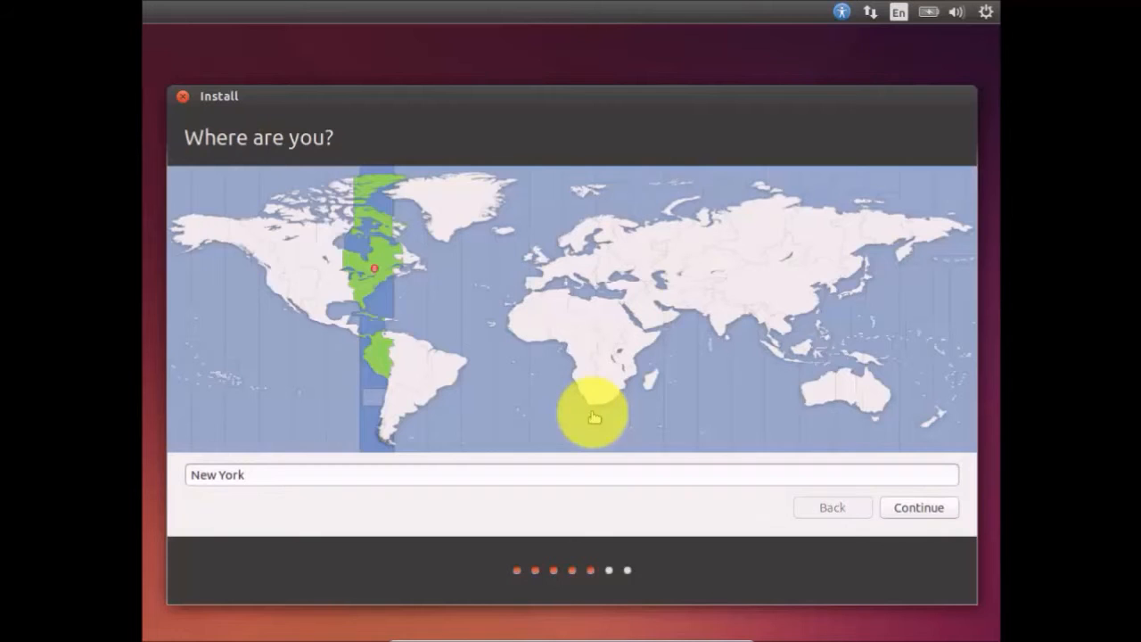
left_click(730, 313)
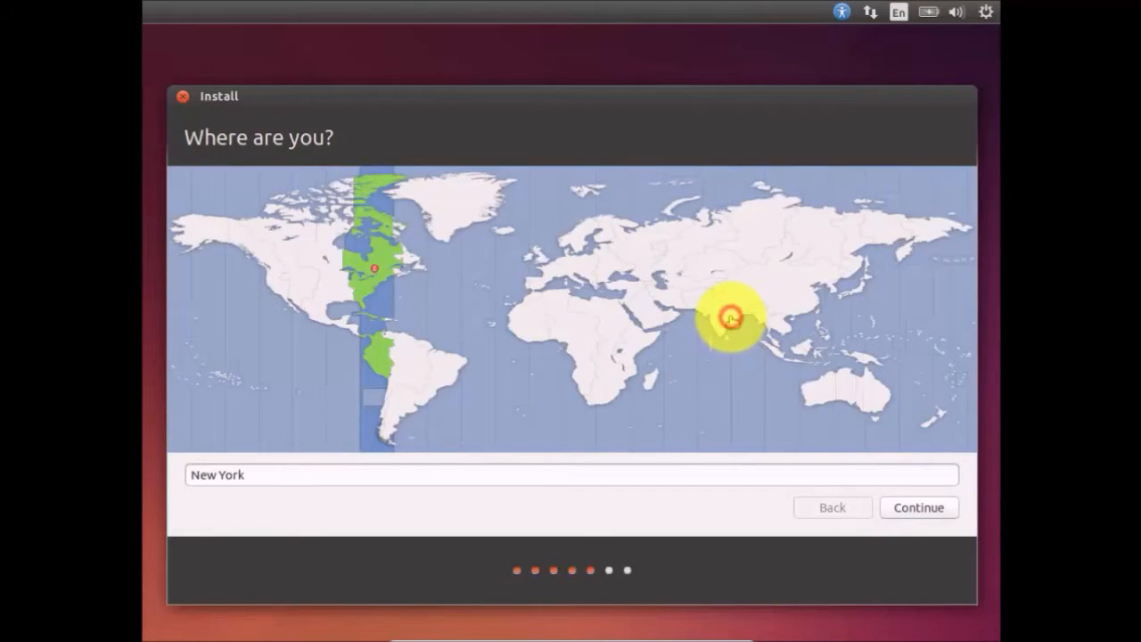
left_click(919, 507)
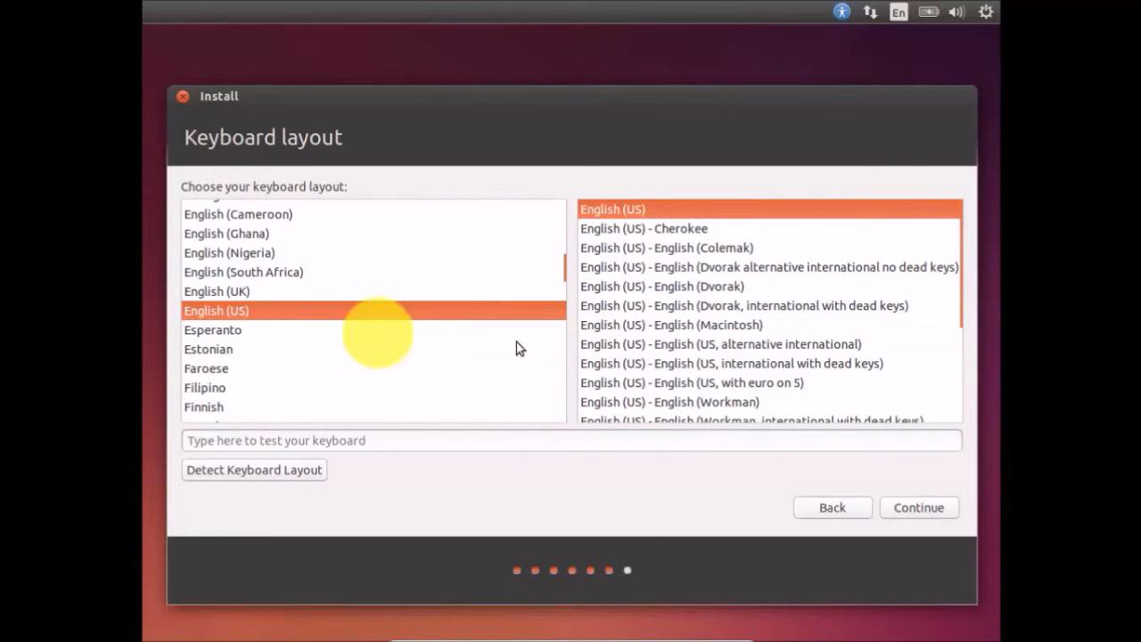
left_click(924, 510)
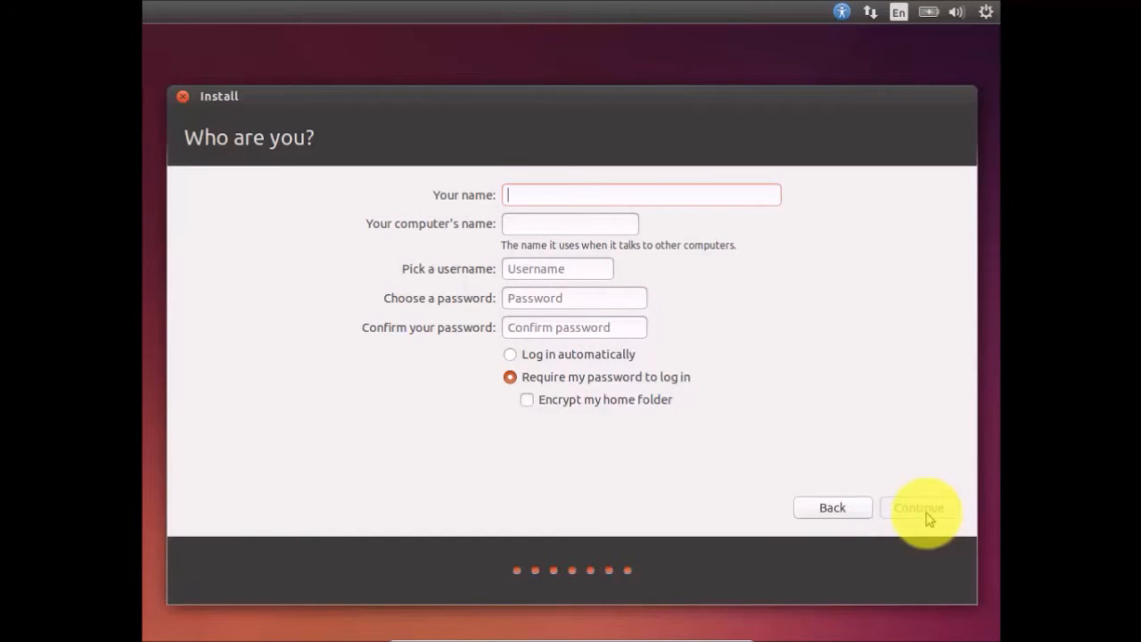
Step: Enter TechLair as the account name, enter and confirm the account password, and continue the installation
type("TechLair")
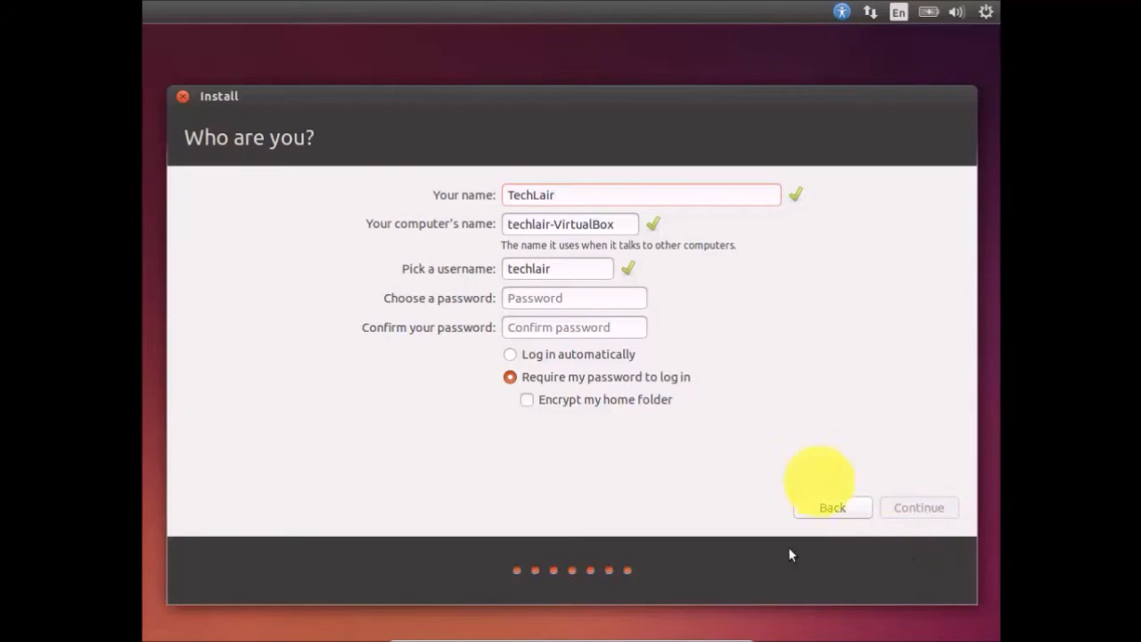
left_click(573, 299)
type("*******")
key("Tab")
type("******")
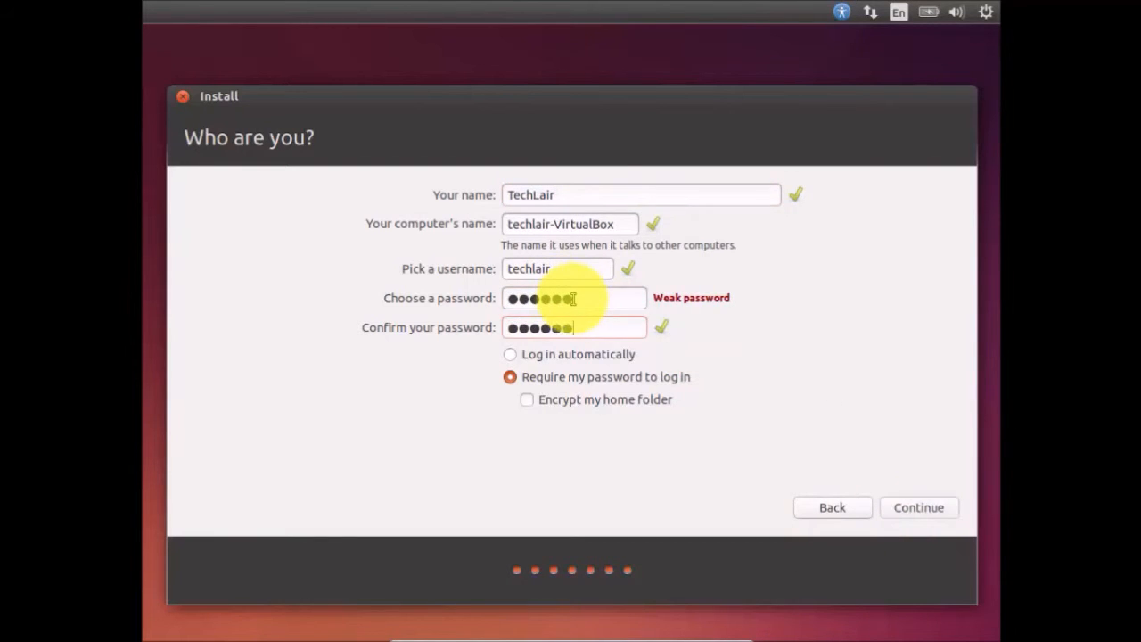
left_click(928, 510)
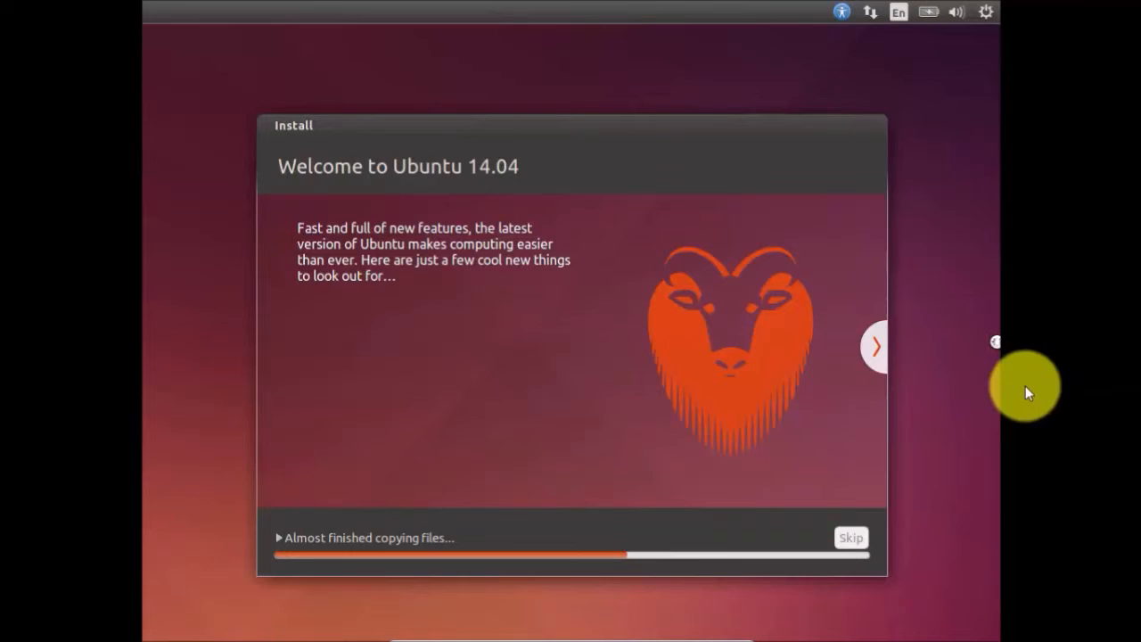
Step: Return the virtual machine from full-screen to windowed mode and pause the screen recorder during the file copying
mouse_move(589, 633)
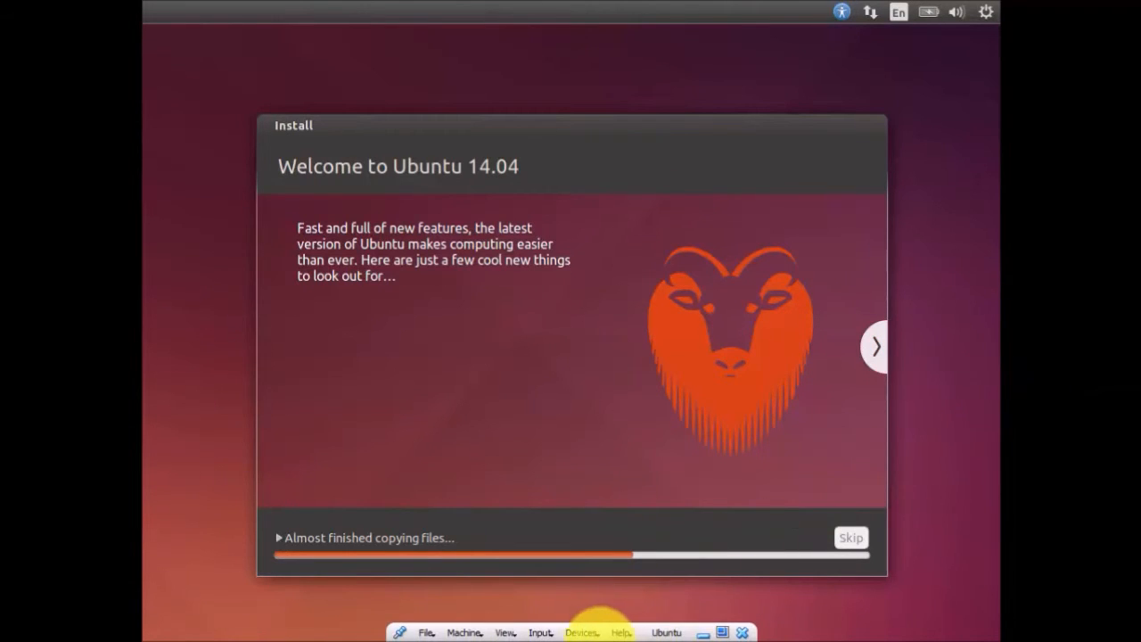
left_click(723, 632)
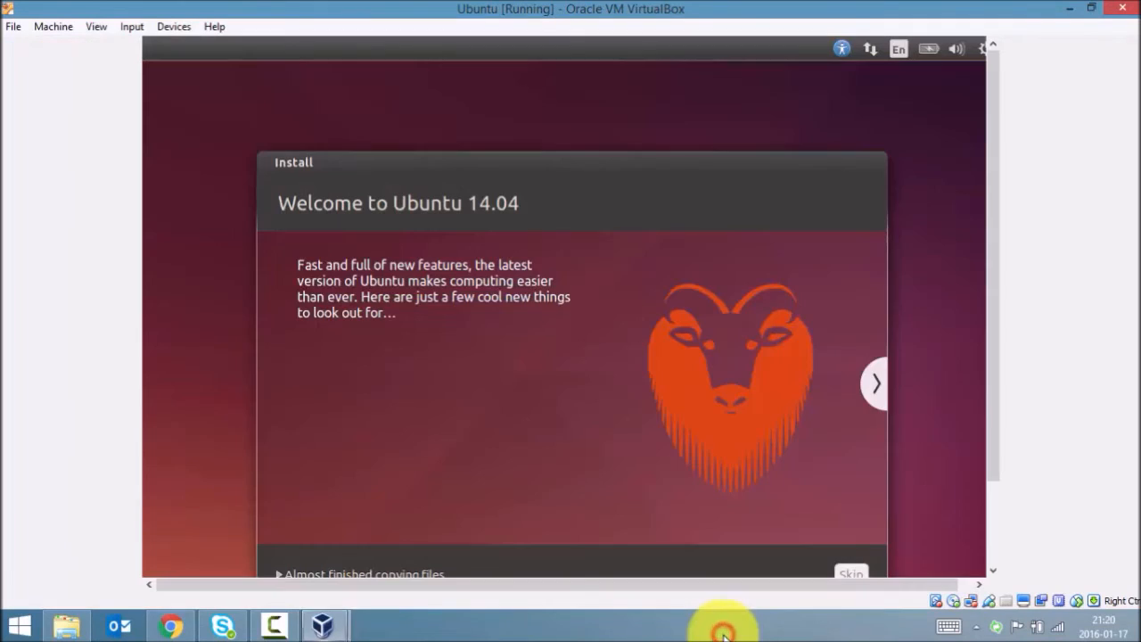
left_click(277, 627)
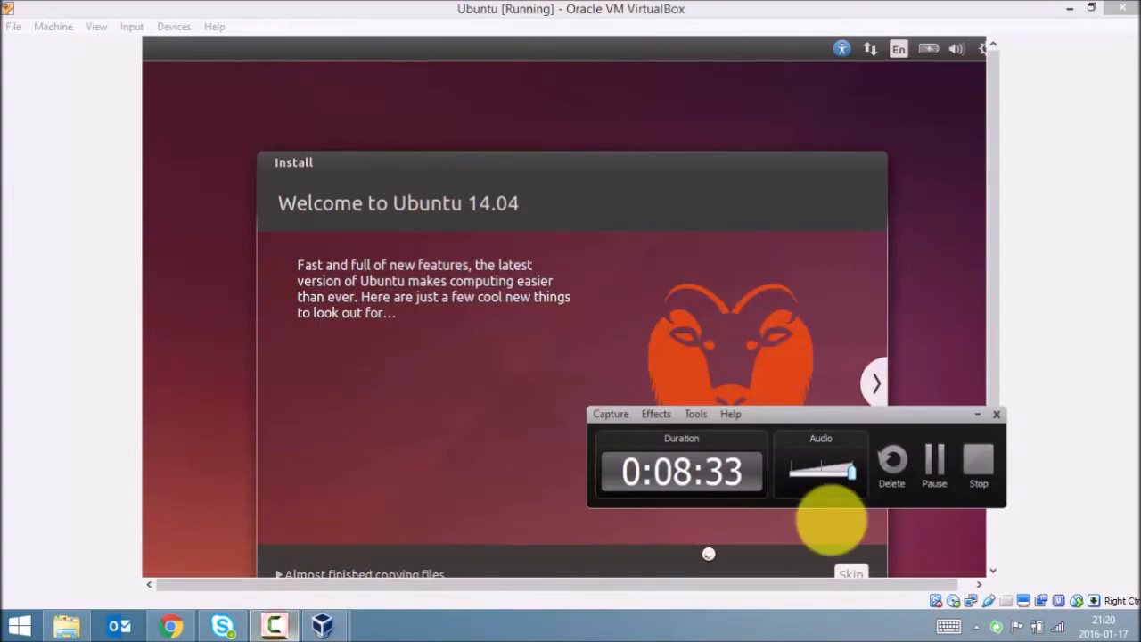
left_click(935, 462)
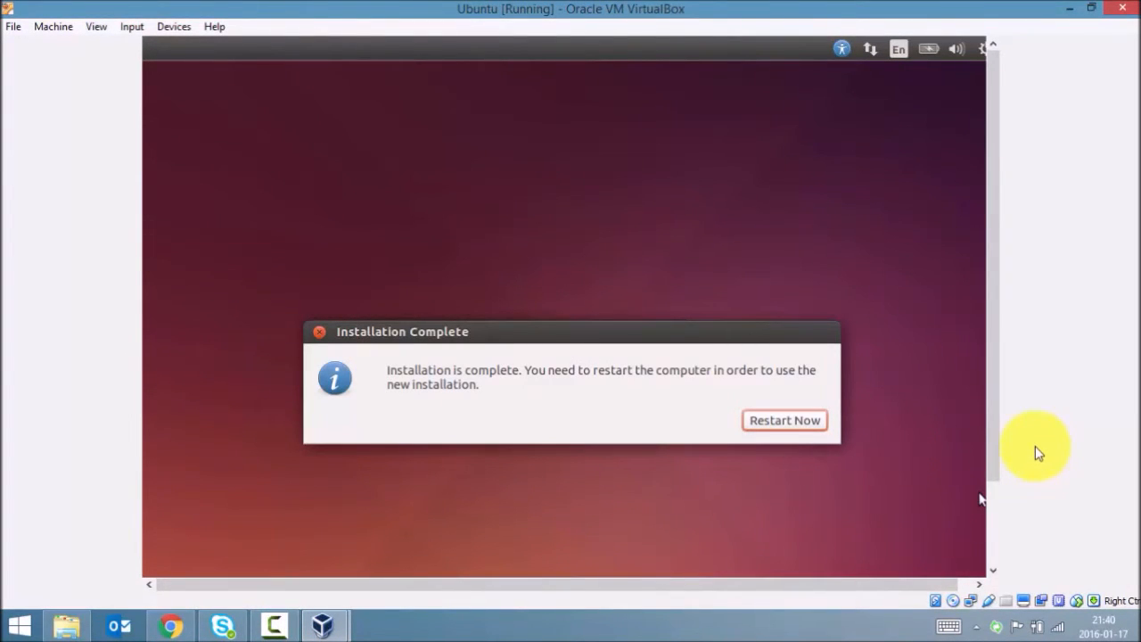
Step: In the Ubuntu machine's storage settings in VirtualBox Manager, remove the ubuntu-14.04.1 ISO from the IDE optical drive and save
left_click(335, 628)
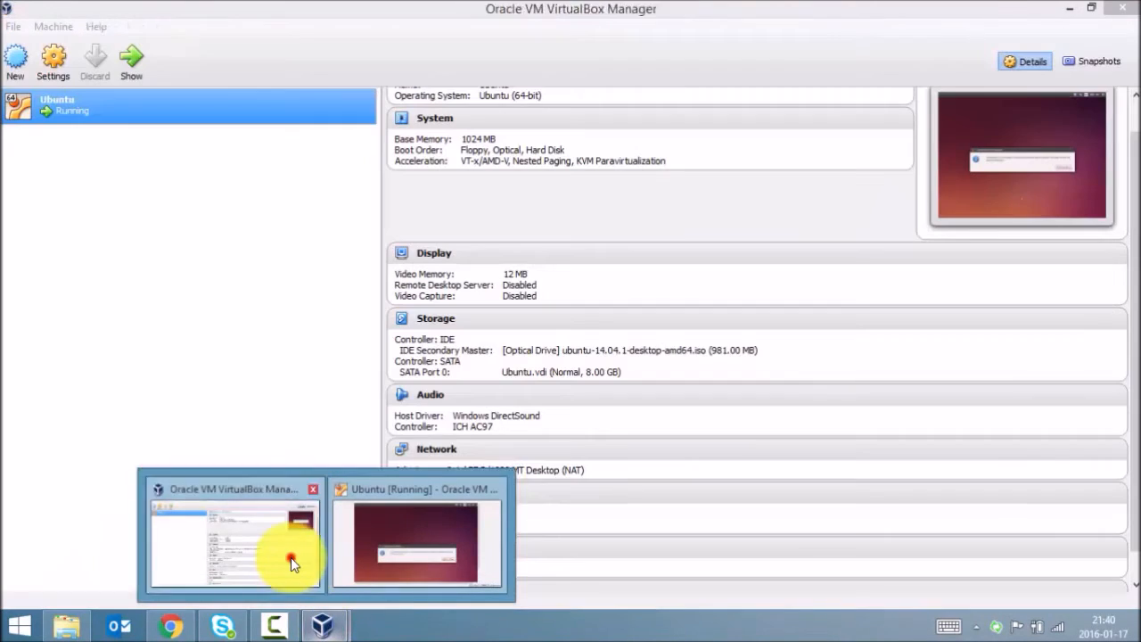
left_click(299, 554)
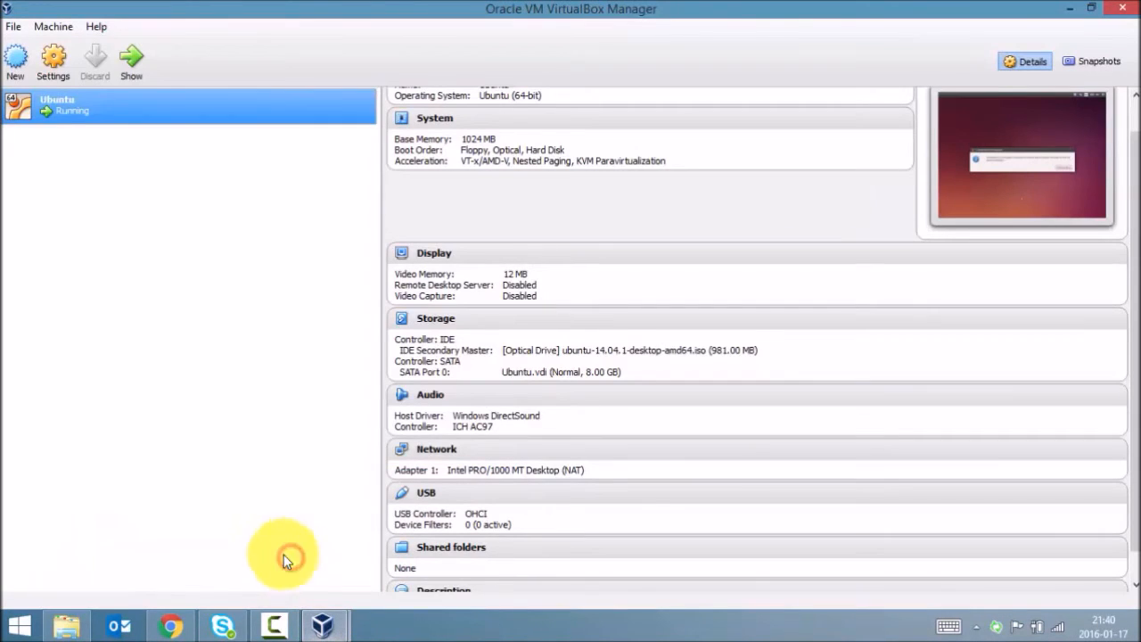
left_click(450, 321)
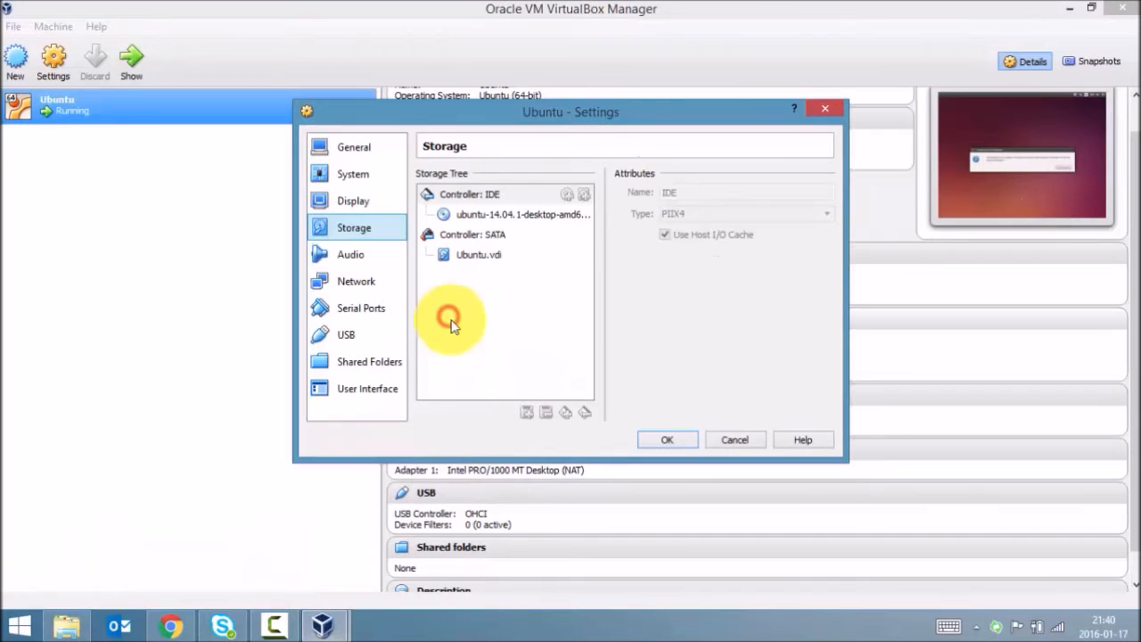
left_click(525, 219)
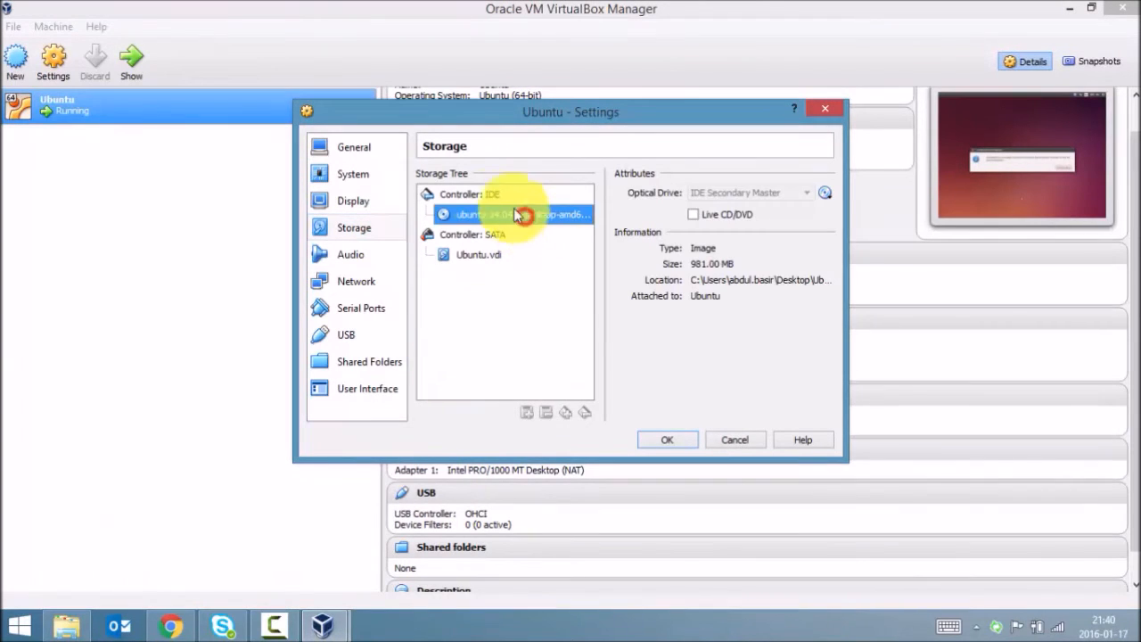
left_click(825, 193)
left_click(886, 258)
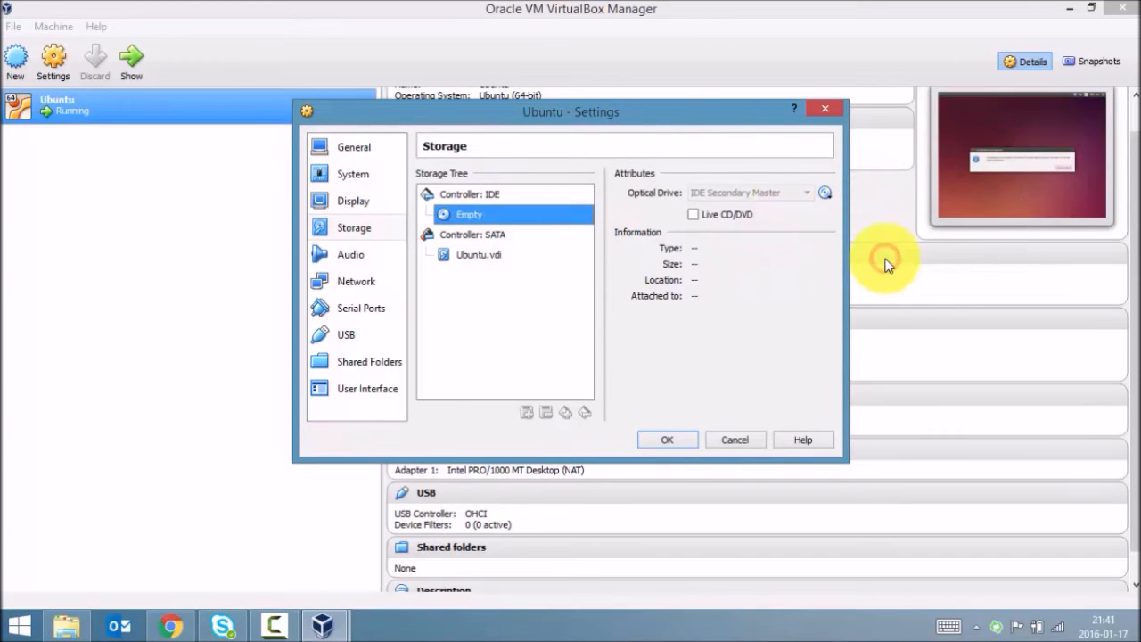
left_click(665, 440)
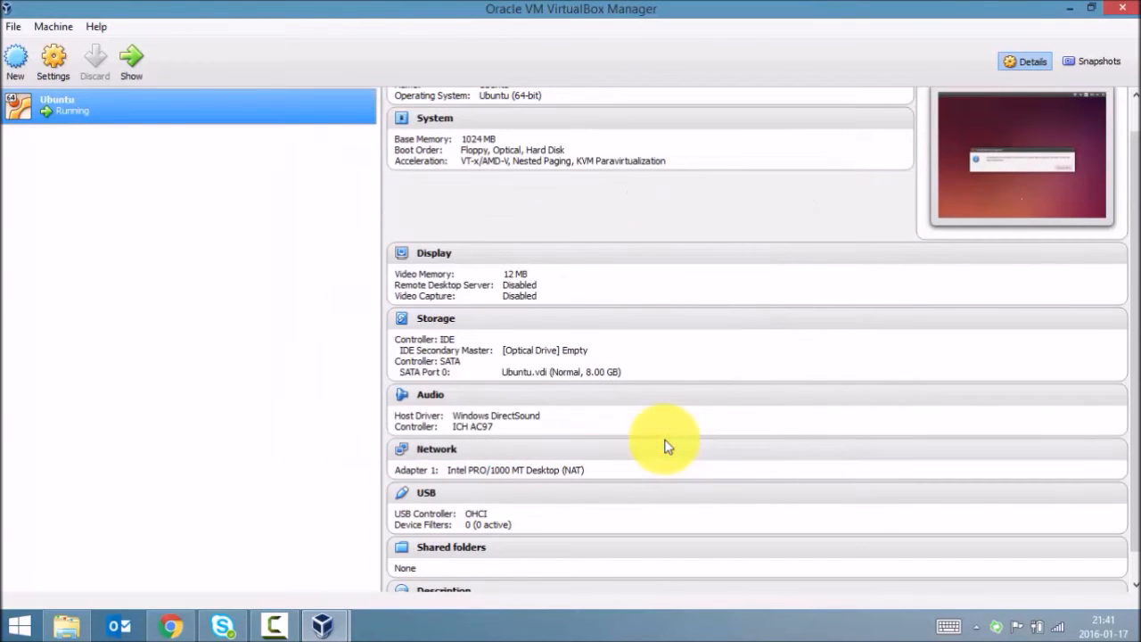
Step: Switch back to the running Ubuntu virtual machine window with the Installation Complete dialog
left_click(342, 626)
left_click(409, 564)
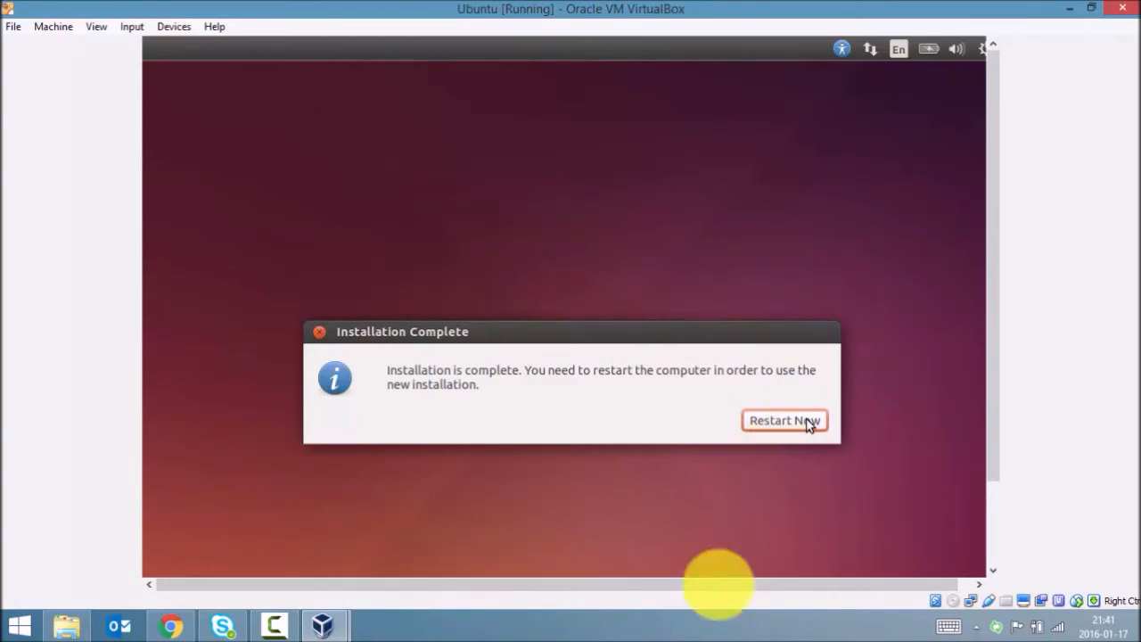
left_click(520, 633)
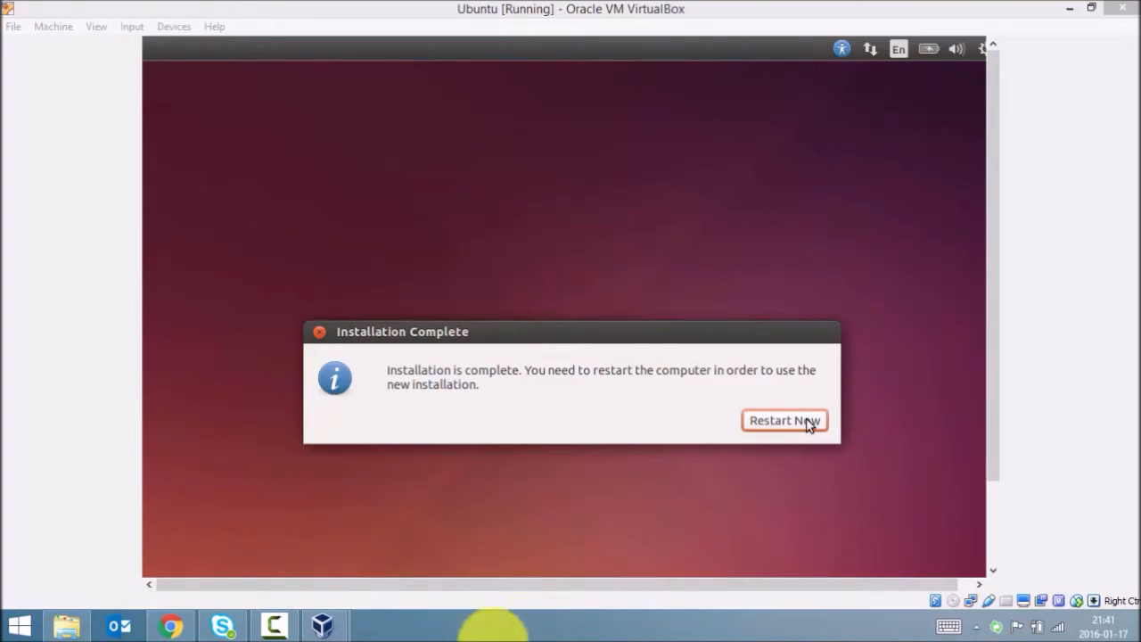
Step: Restart the virtual machine into the installed Ubuntu and log in to the TechLair account with the account password
left_click(273, 626)
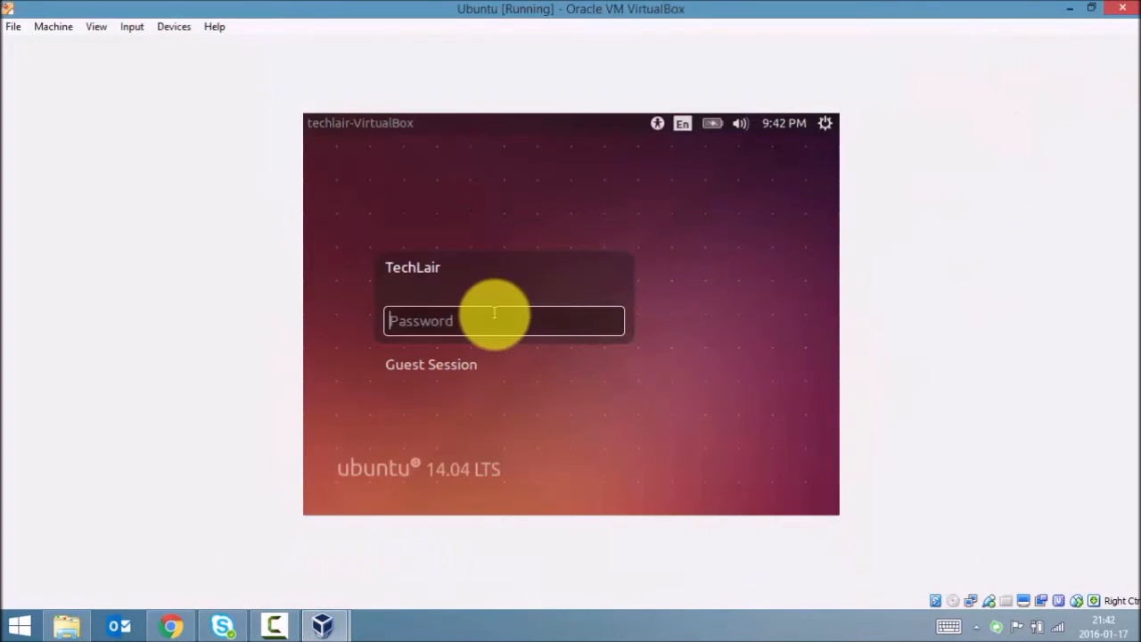
left_click(496, 318)
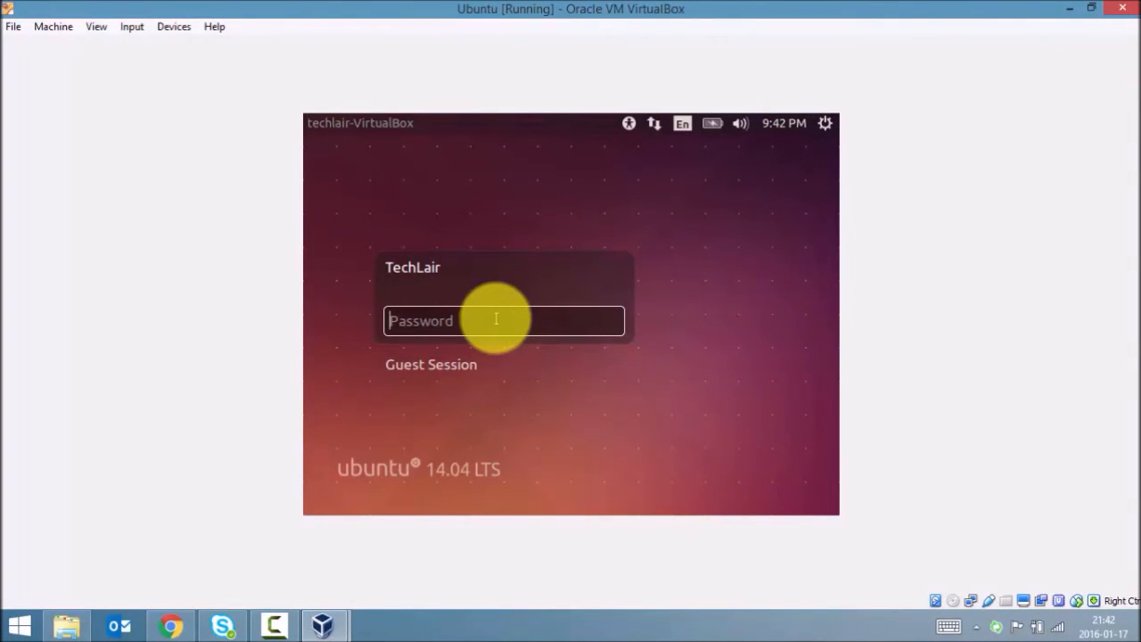
type("******")
key("Return")
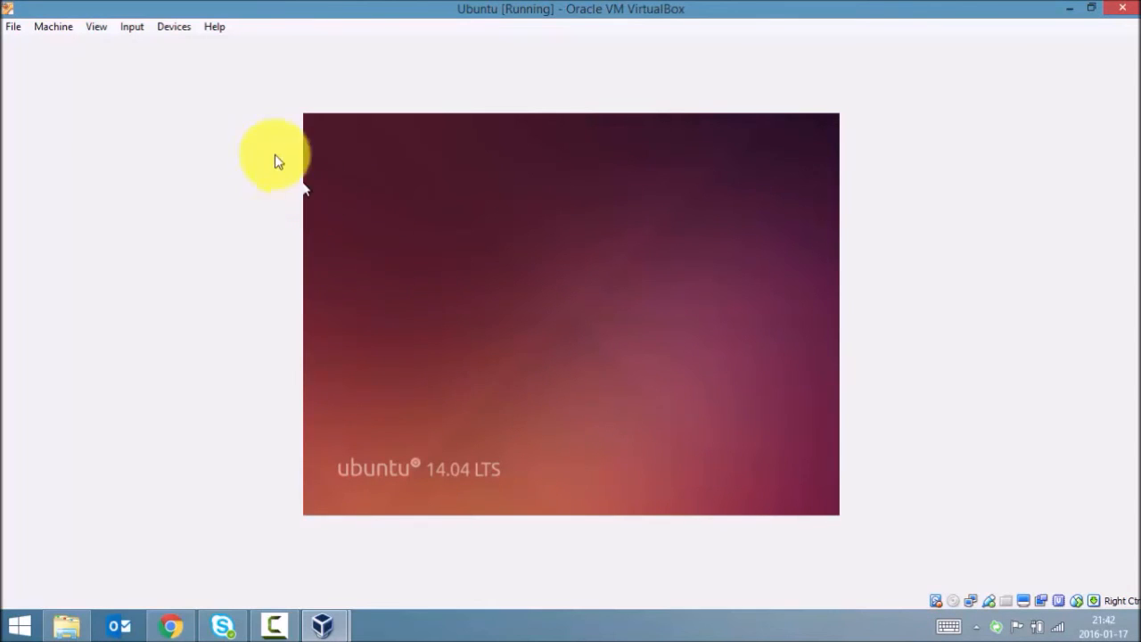
Step: Switch the virtual machine to full-screen mode, reposition the Low Disk Space warning on the Ubuntu desktop and ignore it
left_click(100, 28)
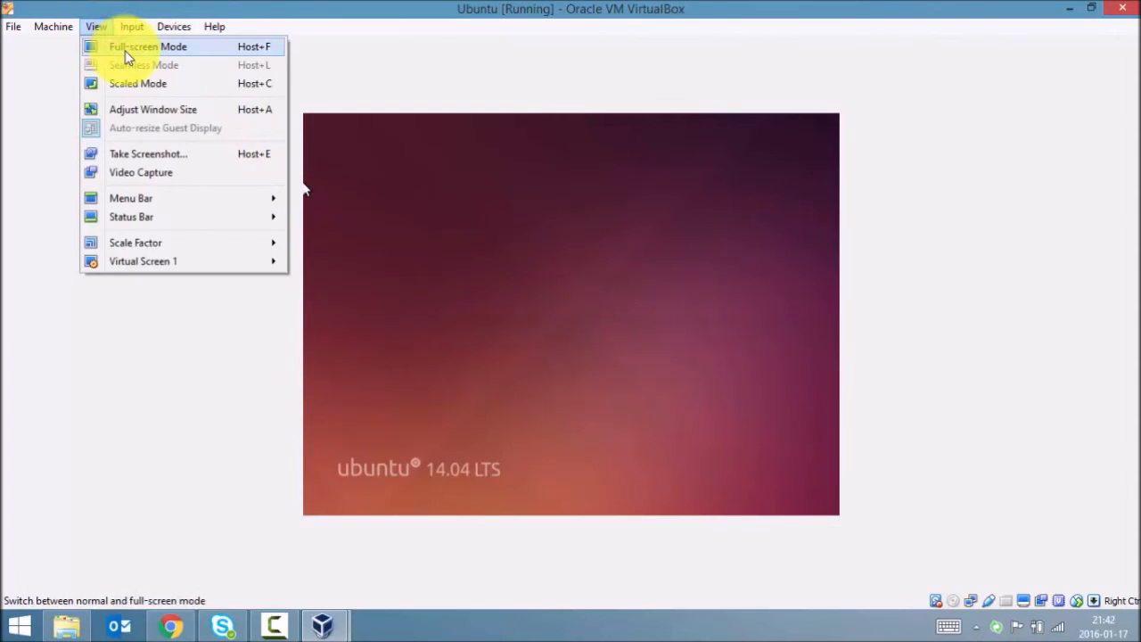
left_click(124, 52)
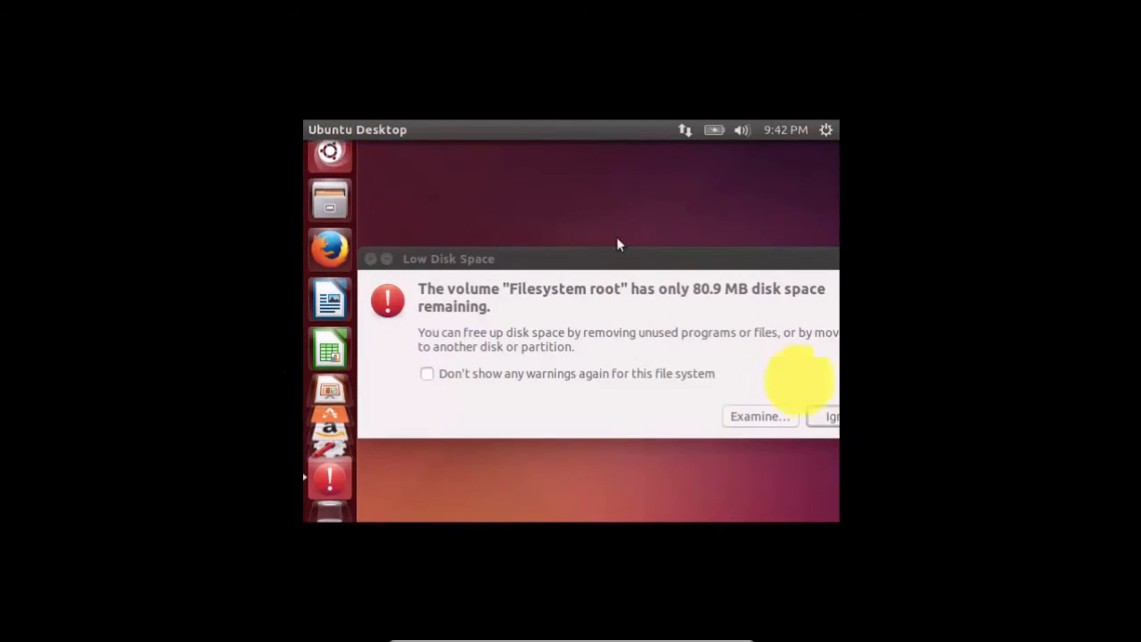
left_click_drag(768, 263, 623, 288)
left_click(707, 448)
left_click(547, 232)
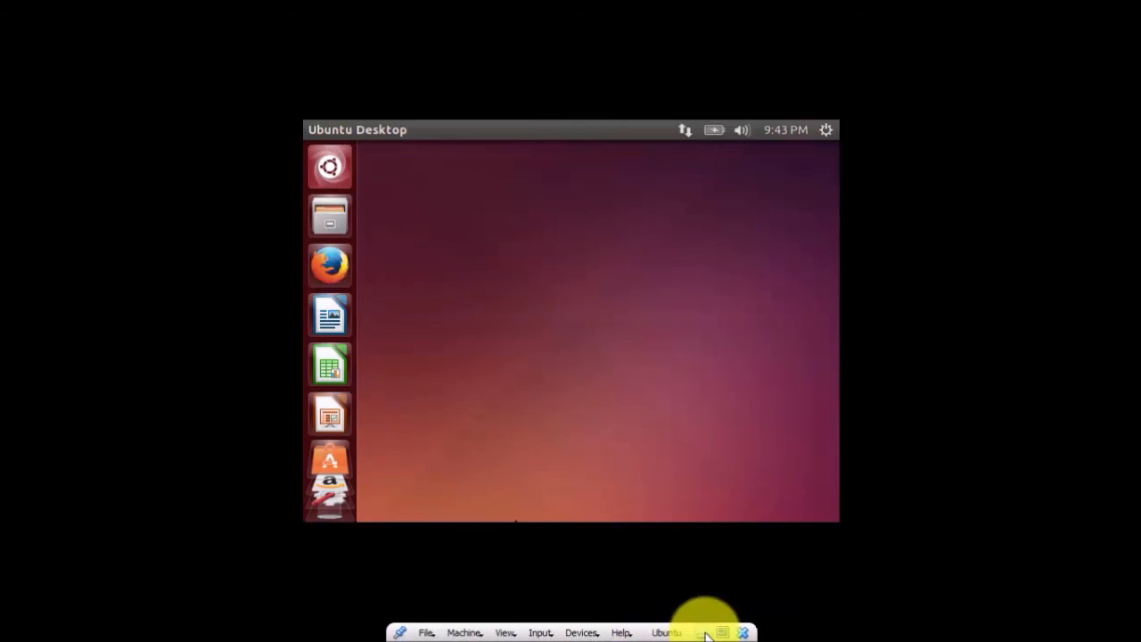
Step: Return the Ubuntu virtual machine from full-screen to windowed mode and stop the screen recorder
left_click(724, 629)
left_click(275, 624)
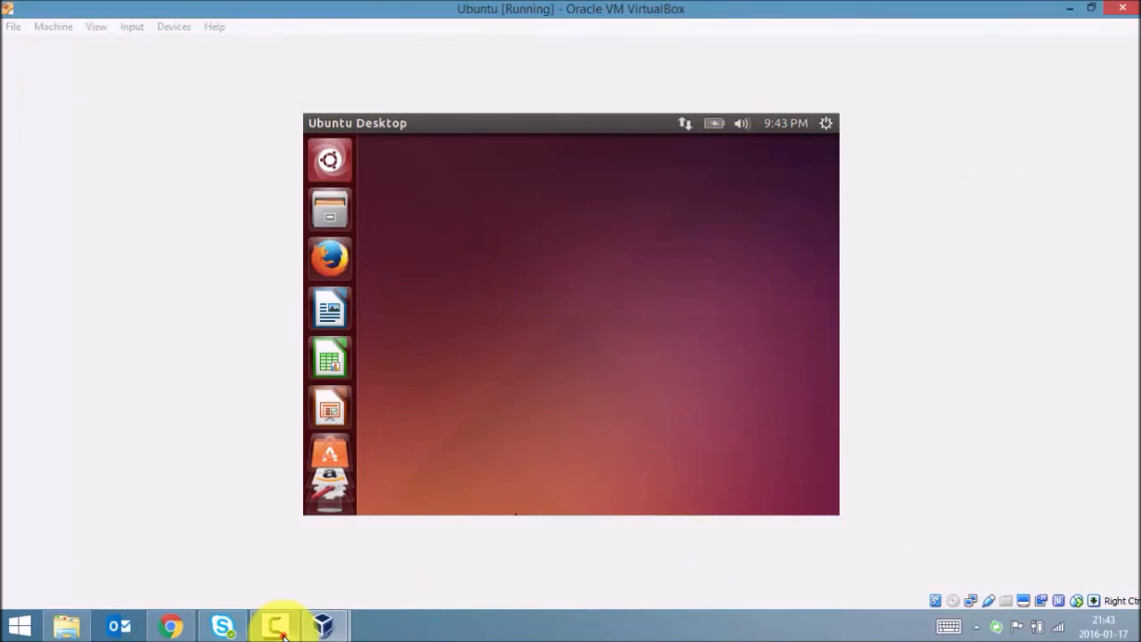
left_click(1026, 136)
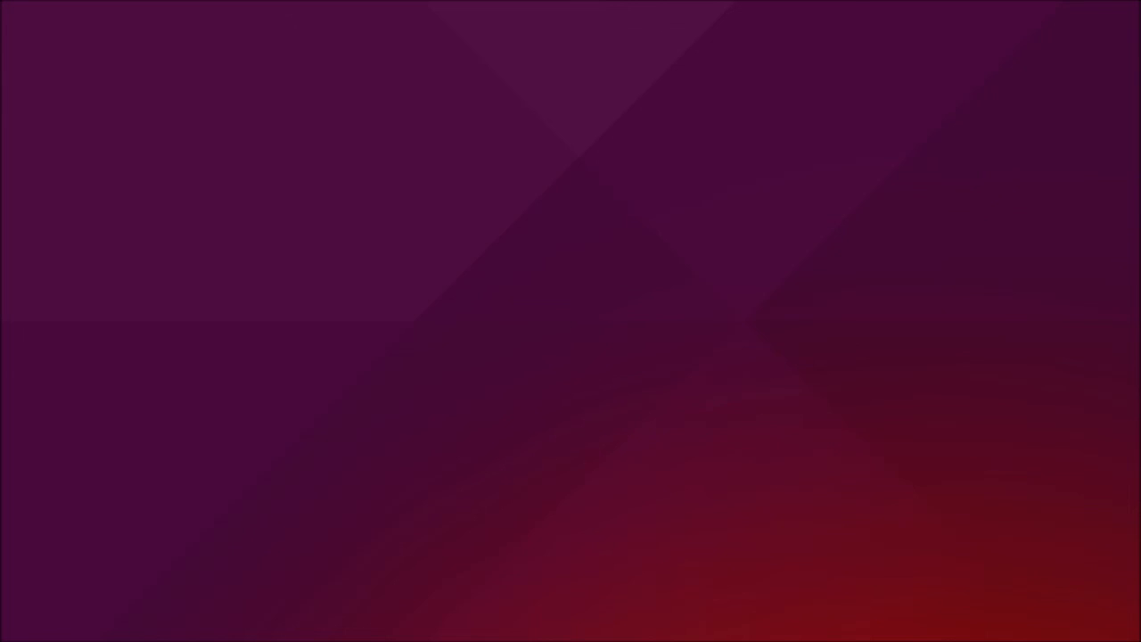